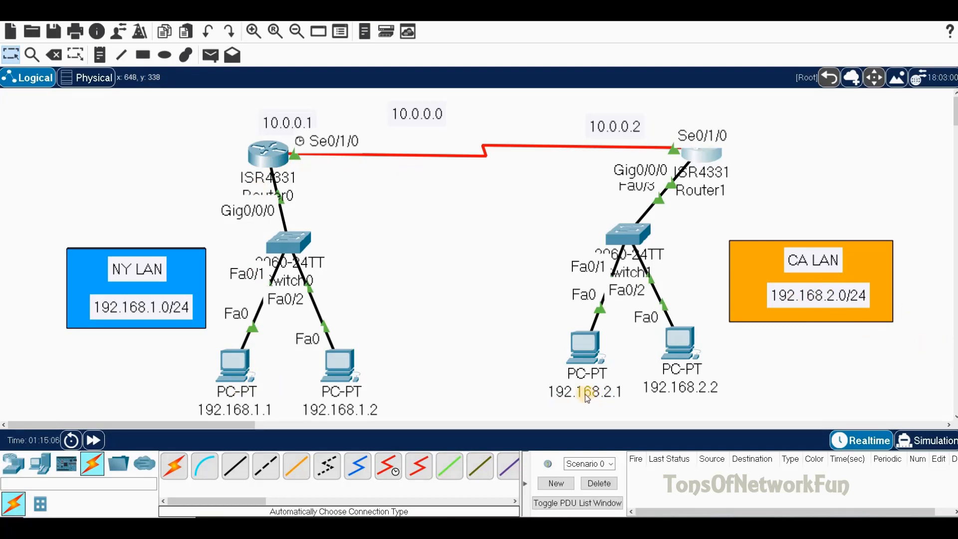
Ping 192.168.2.1 from the command prompt of PC 192.168.1.1, examine the replies, and close the PC's window.
left_click(248, 360)
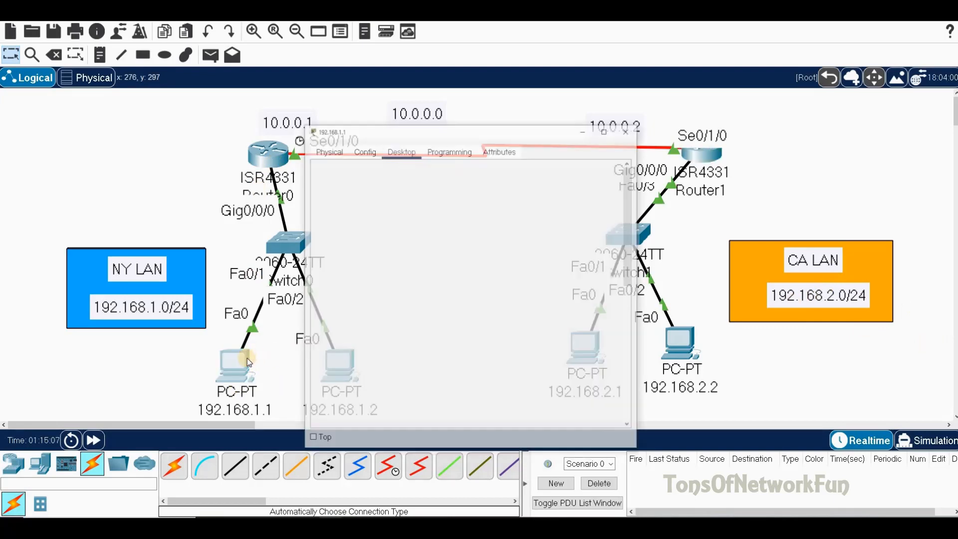
scroll(499, 379, "up", 2)
scroll(499, 379, "down", 3)
left_click(381, 397)
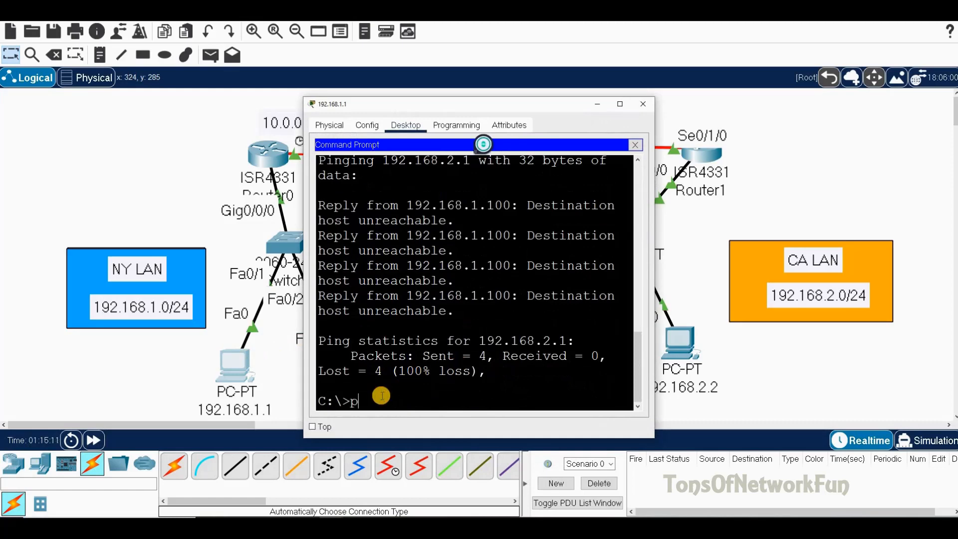
type("ping 192.168.2.1")
key("Return")
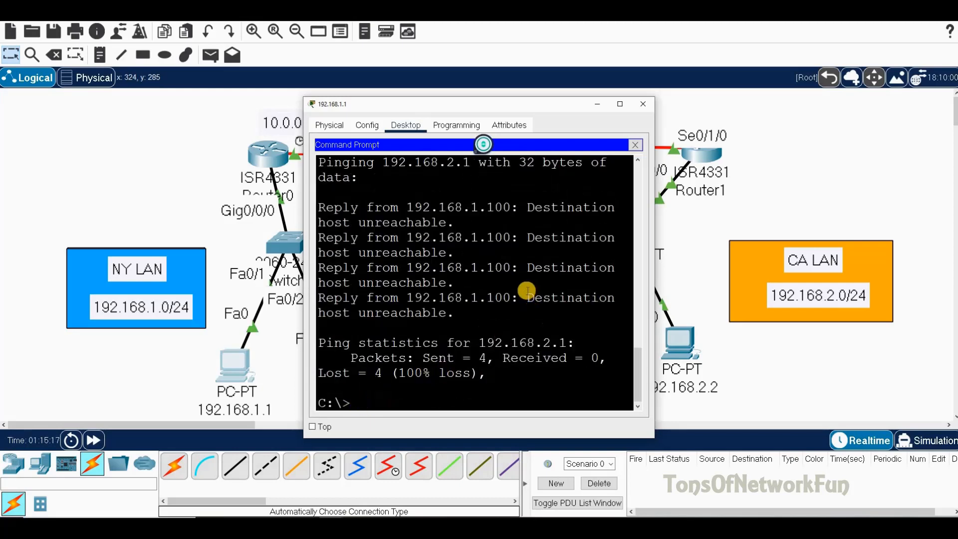
left_click_drag(525, 297, 563, 307)
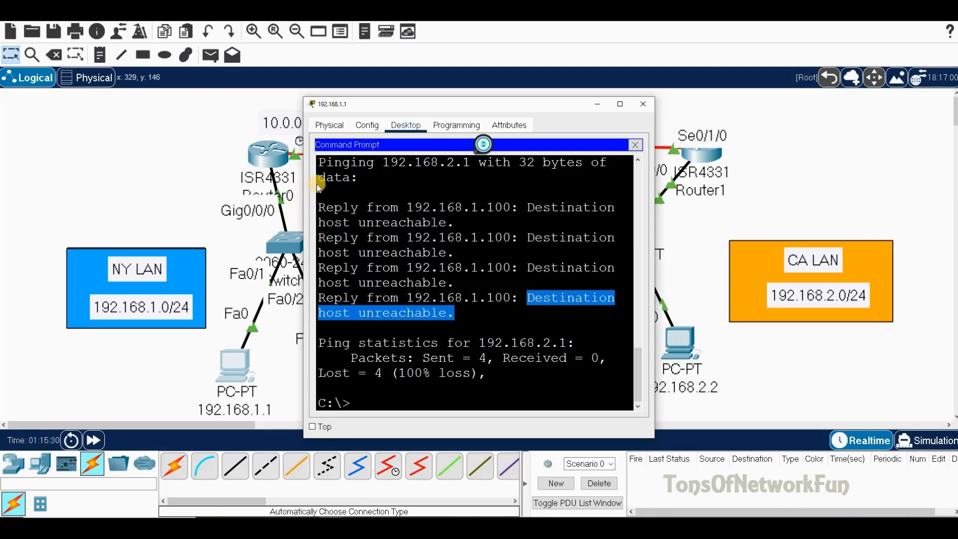
left_click_drag(468, 109, 511, 131)
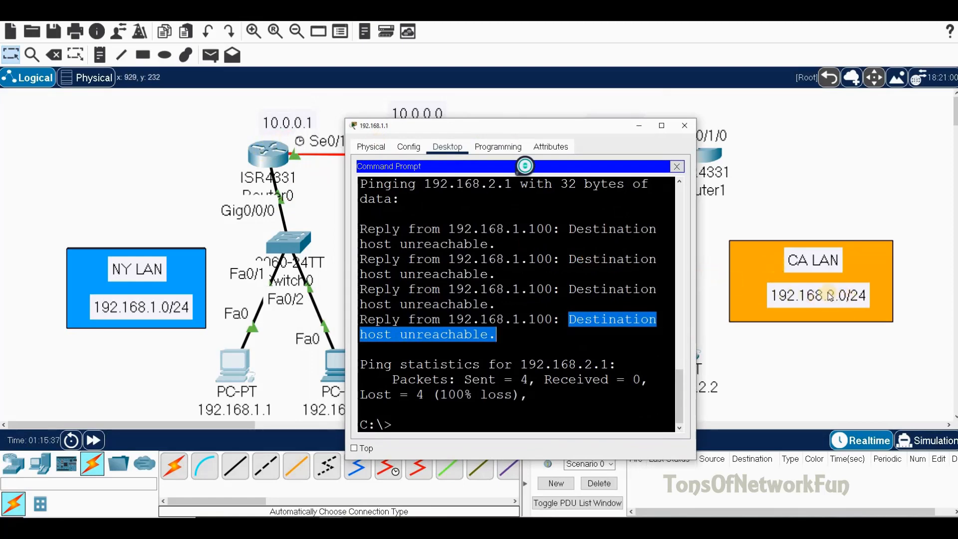
left_click(685, 125)
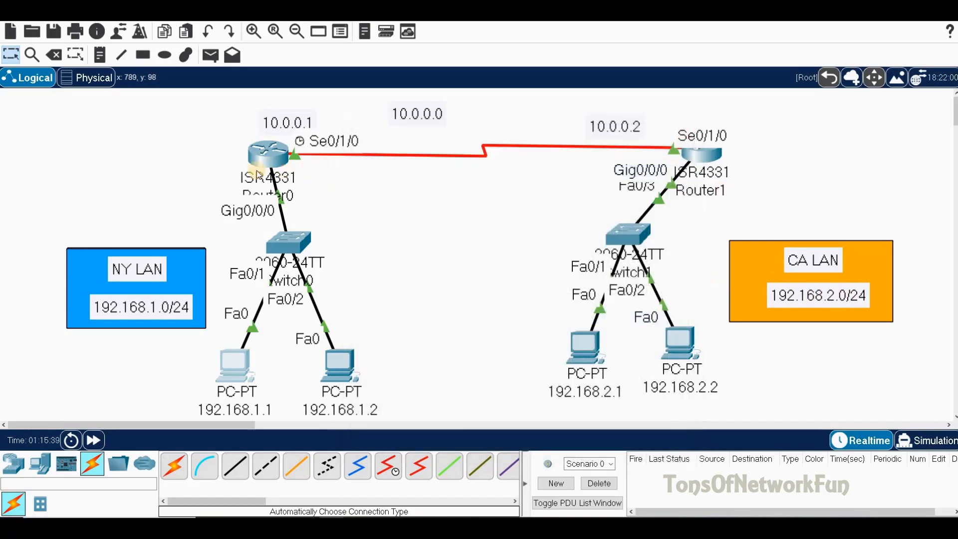
Display Router0's routing table with "do sh ip route" and examine its connected networks.
left_click(263, 155)
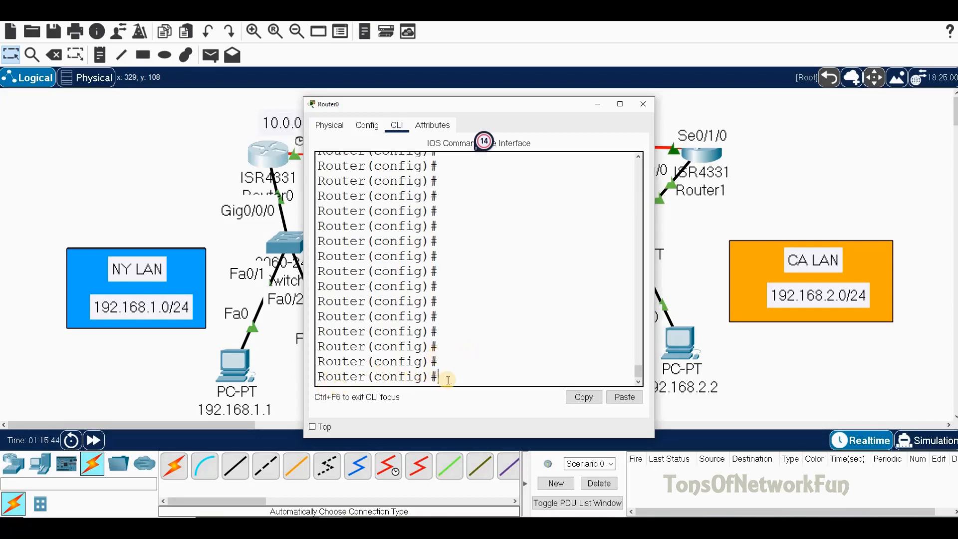
type("sh ip ro")
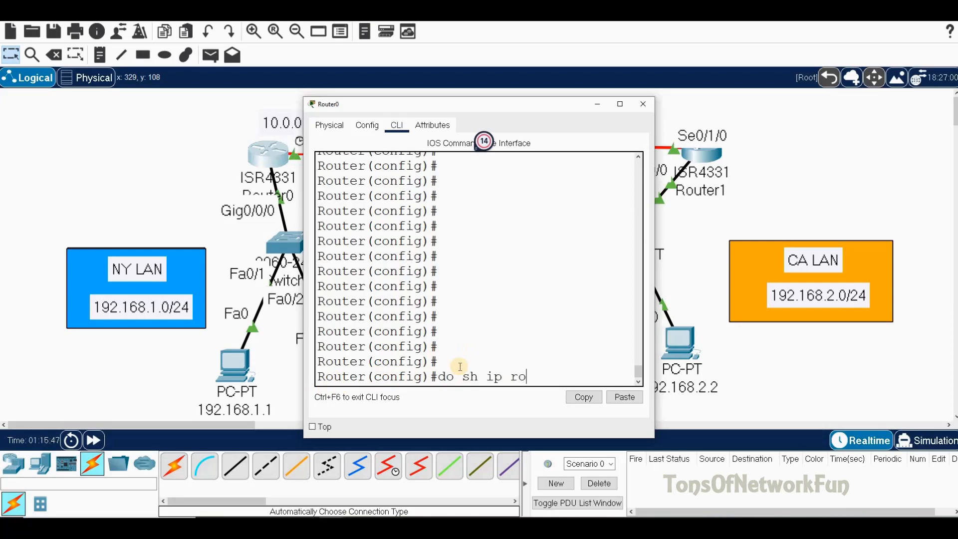
type("ute")
key("Return")
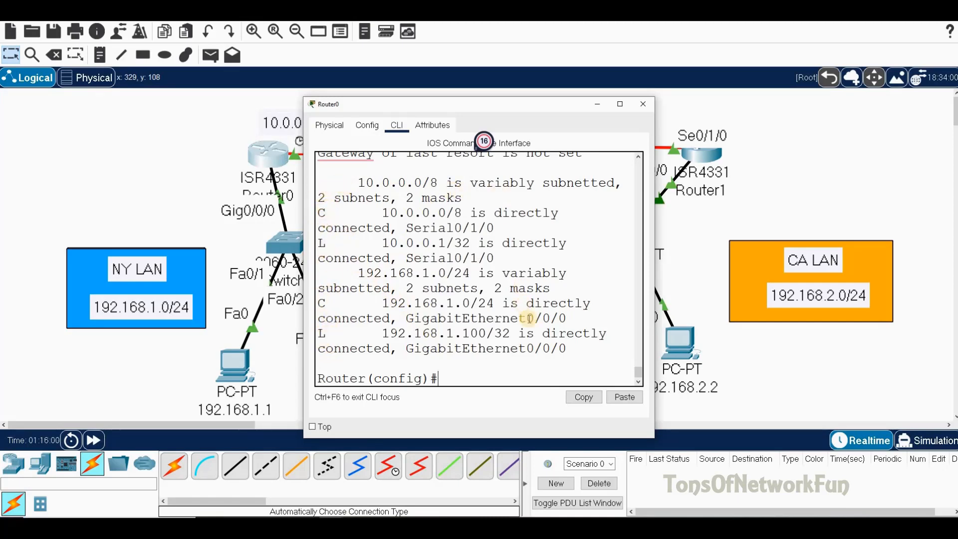
left_click(592, 348)
left_click_drag(416, 243, 343, 183)
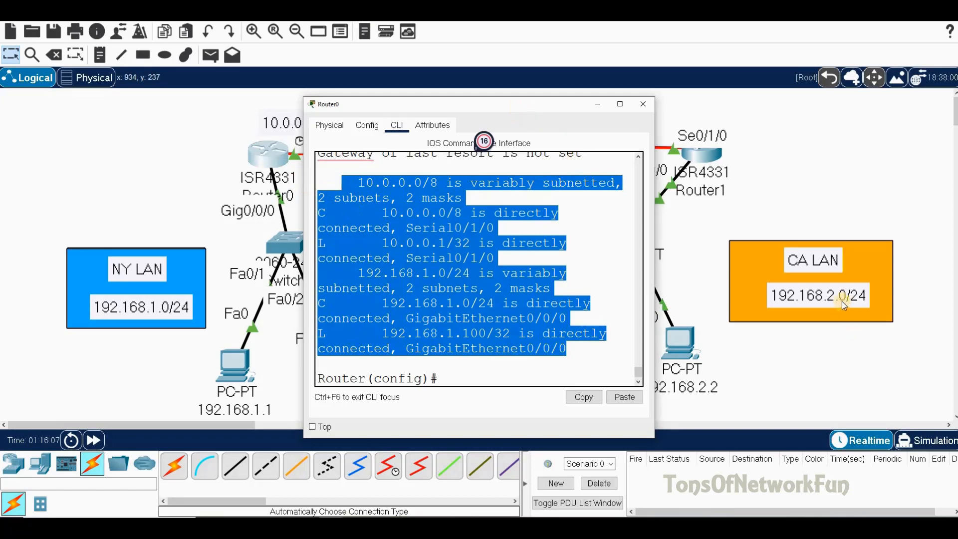
Start a static route command on Router0 for destination network 192.168.2.0 with subnet mask 255.255.255.0.
left_click(459, 374)
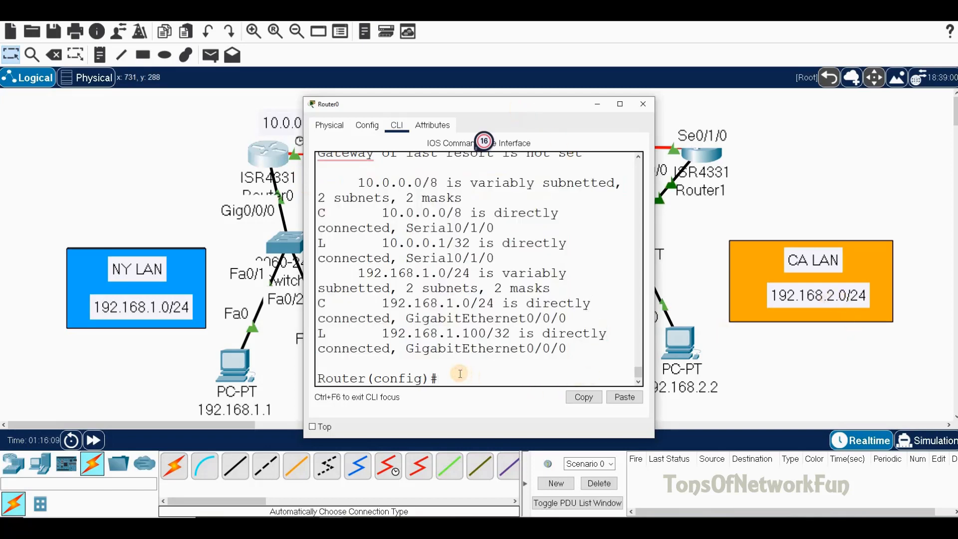
type("ip route 192.168.2.0")
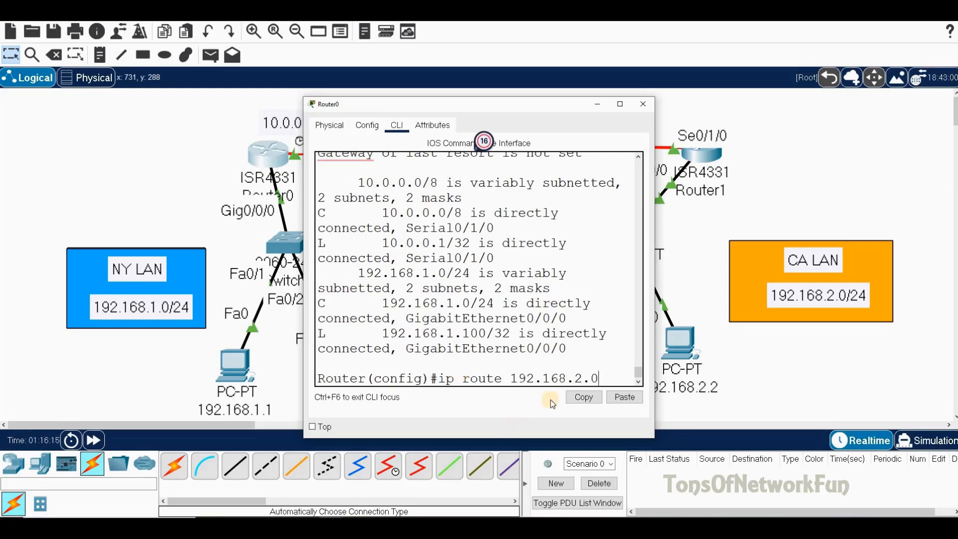
left_click_drag(601, 378, 511, 376)
left_click(615, 377)
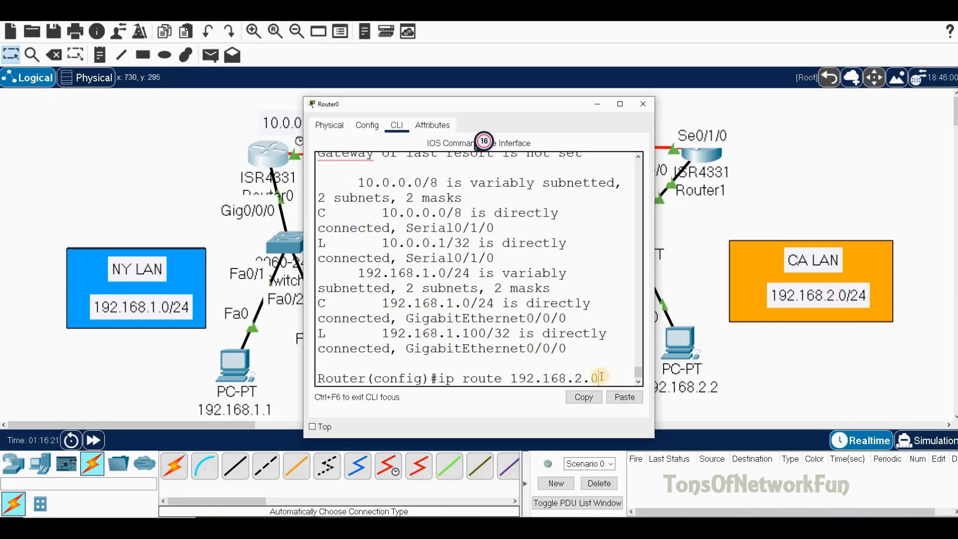
type("255.255.255.0")
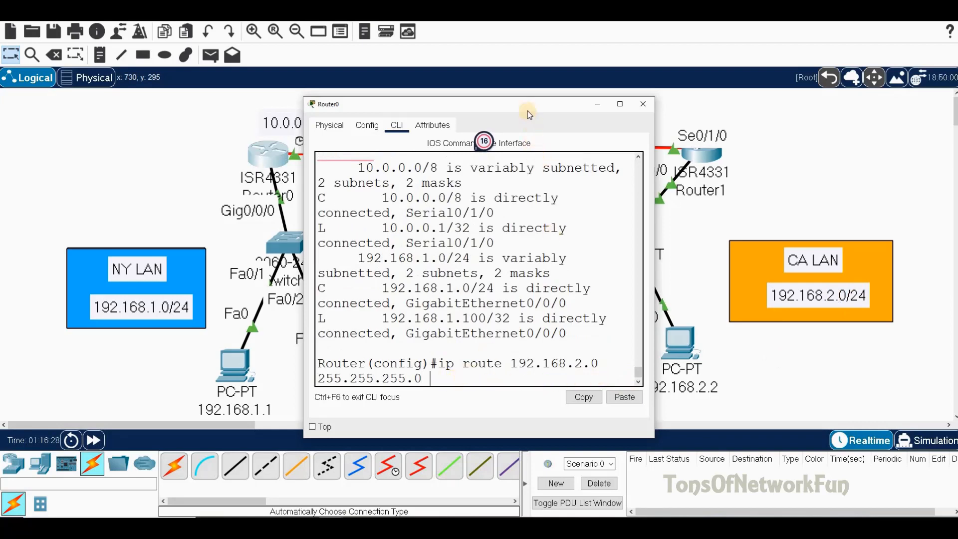
Complete Router0's static route with next hop 10.0.0.2 and save the configuration with "do wr".
left_click_drag(528, 111, 393, 207)
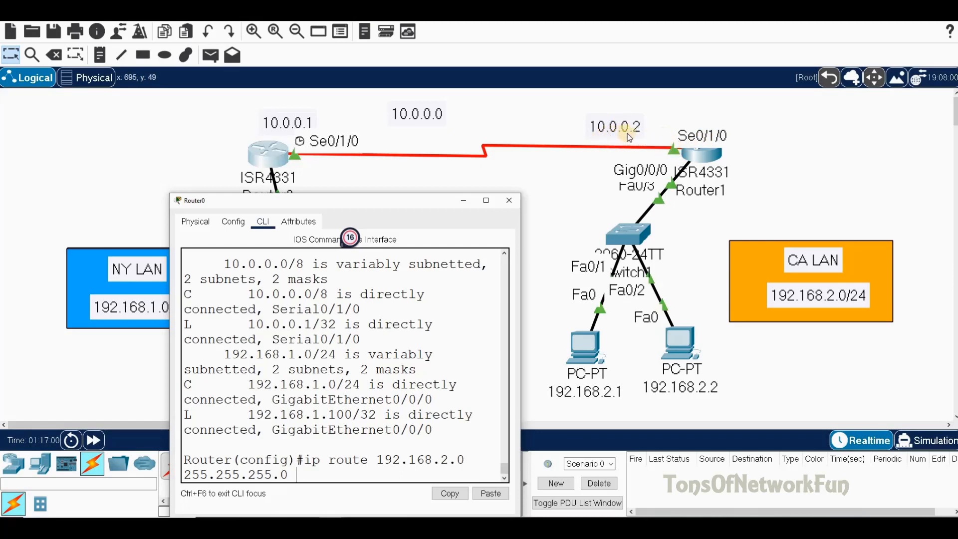
left_click_drag(442, 199, 444, 167)
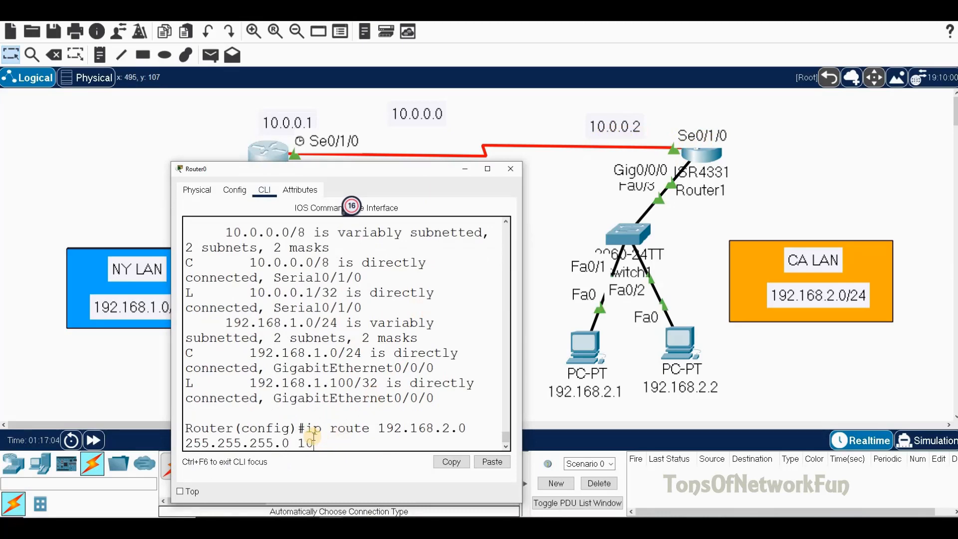
type(".0.0.2")
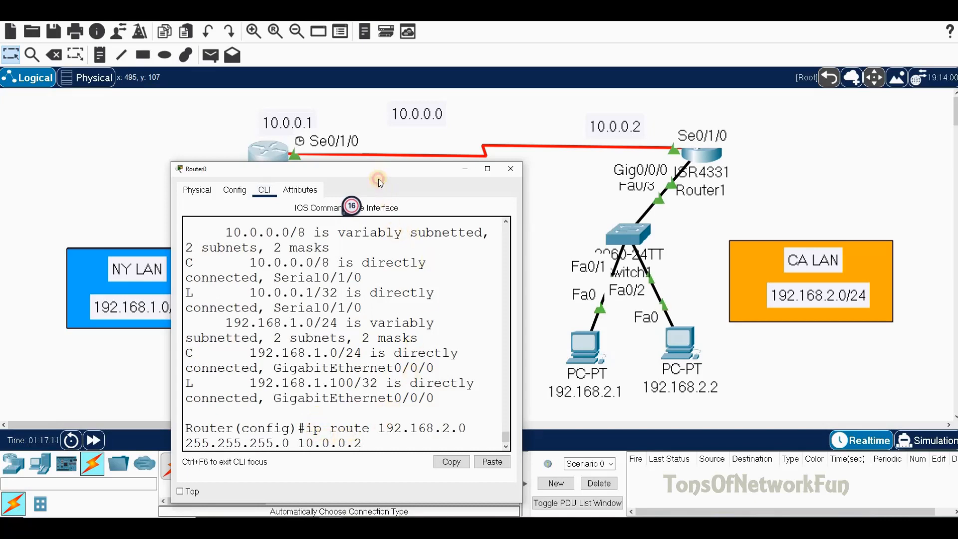
left_click_drag(378, 172, 380, 183)
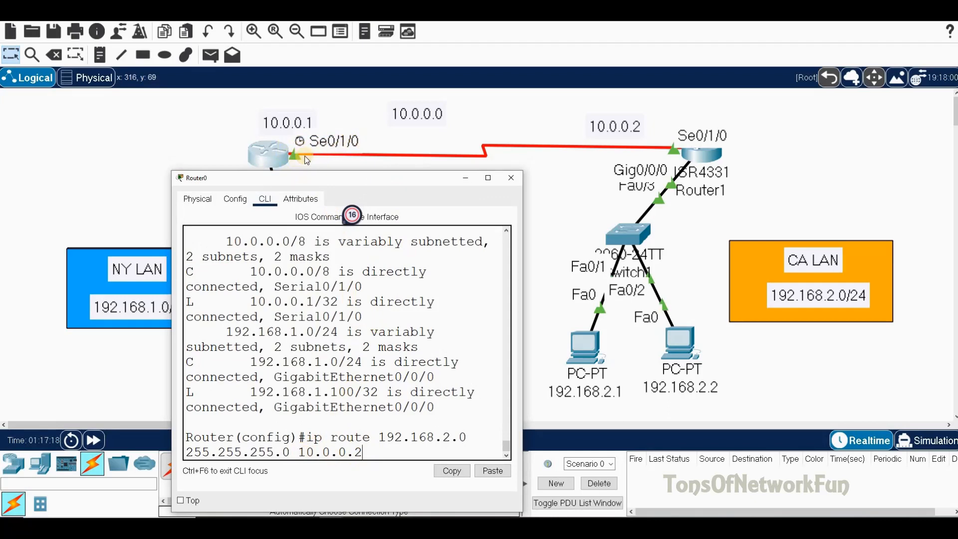
left_click_drag(294, 180, 297, 199)
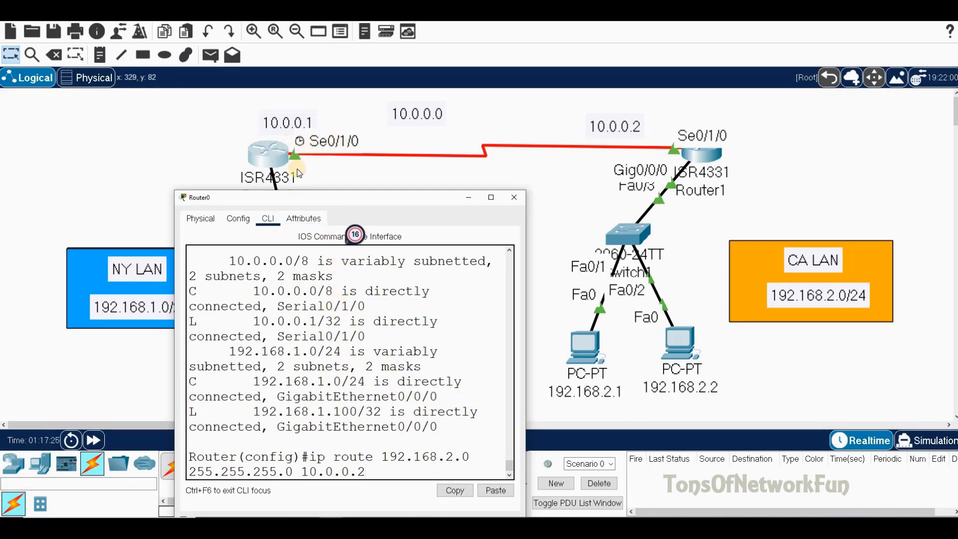
left_click_drag(351, 200, 310, 162)
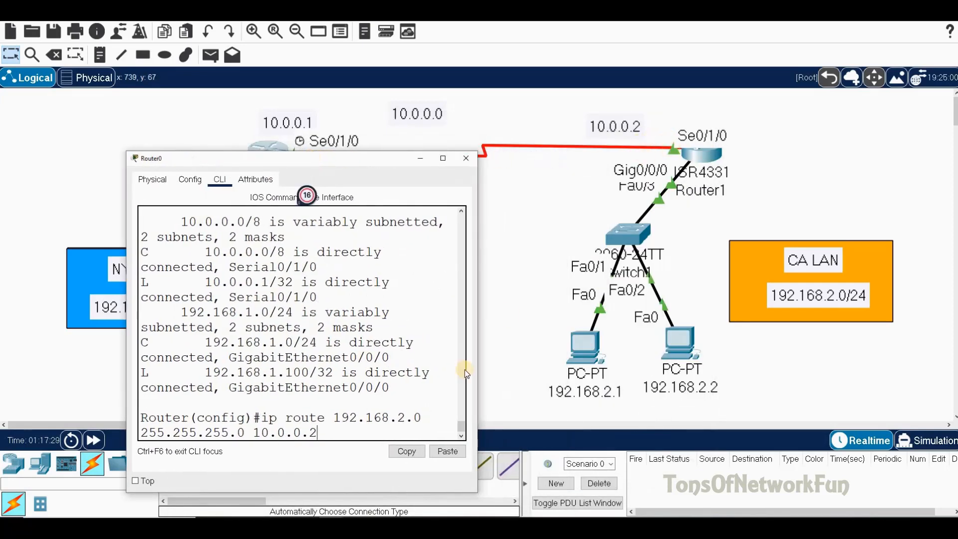
key("Return")
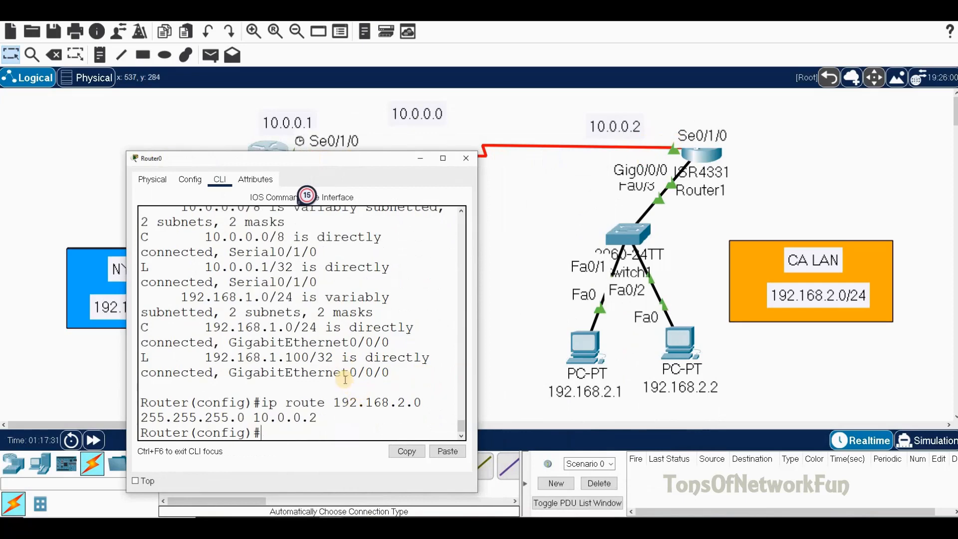
type("do wr")
key("Return")
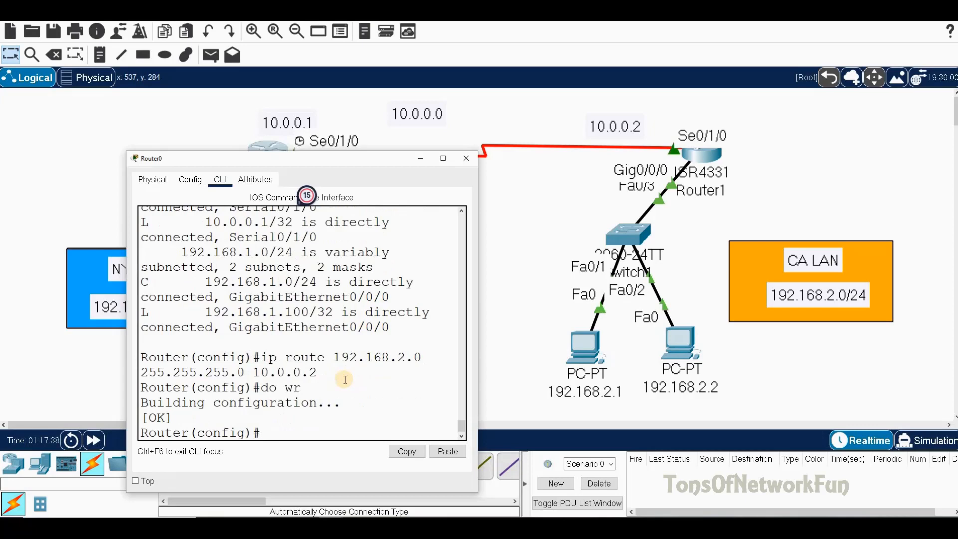
Display Router0's routing table again, examine the static route entry for 192.168.2.0/24, and close the router's window.
type("do sh ip route")
key("Return")
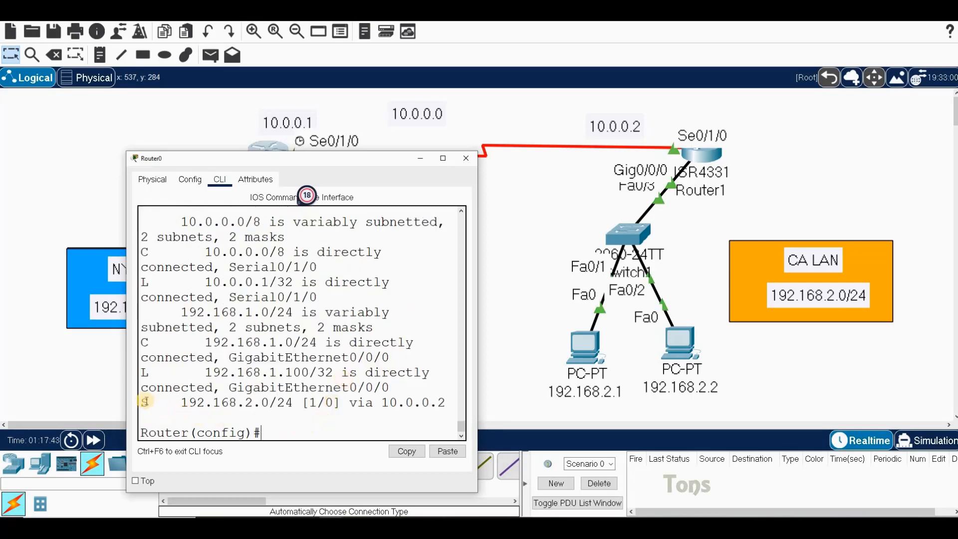
left_click_drag(146, 401, 152, 408)
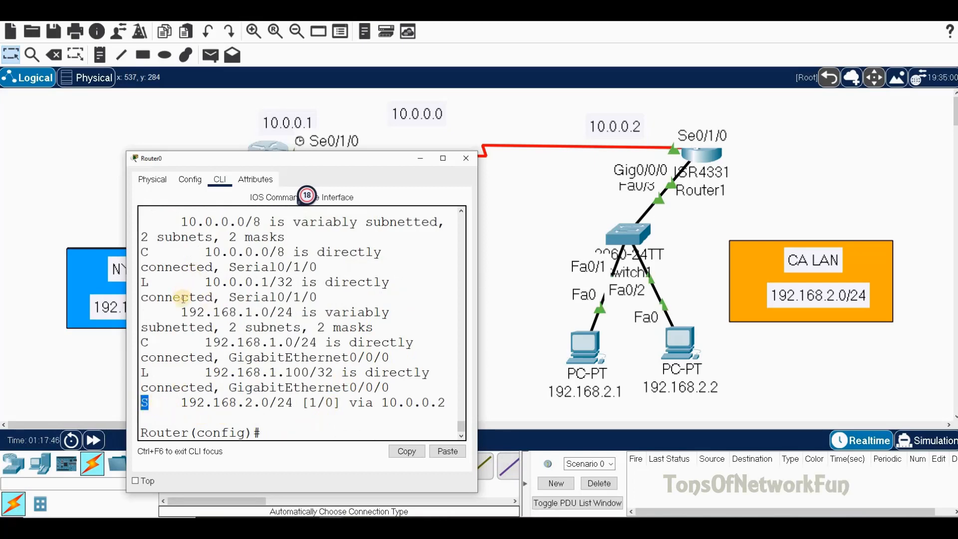
left_click_drag(183, 402, 295, 401)
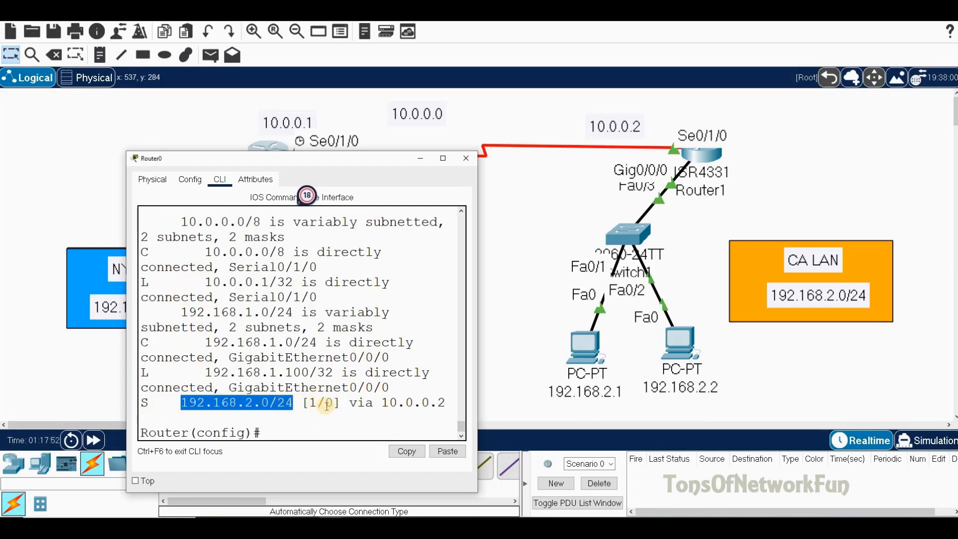
left_click_drag(350, 402, 446, 407)
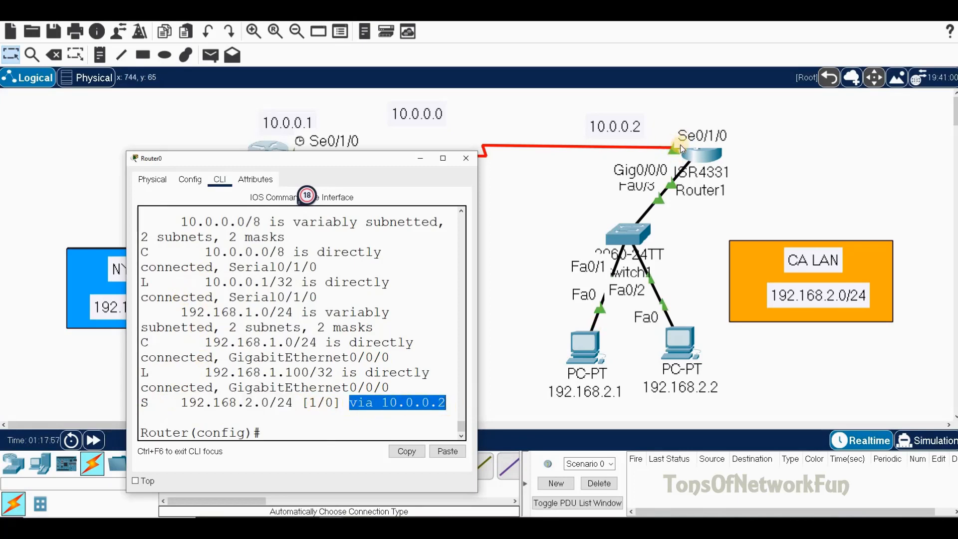
left_click(466, 158)
Display Router1's routing table with "do sh ip route" and examine its connected networks.
left_click(703, 158)
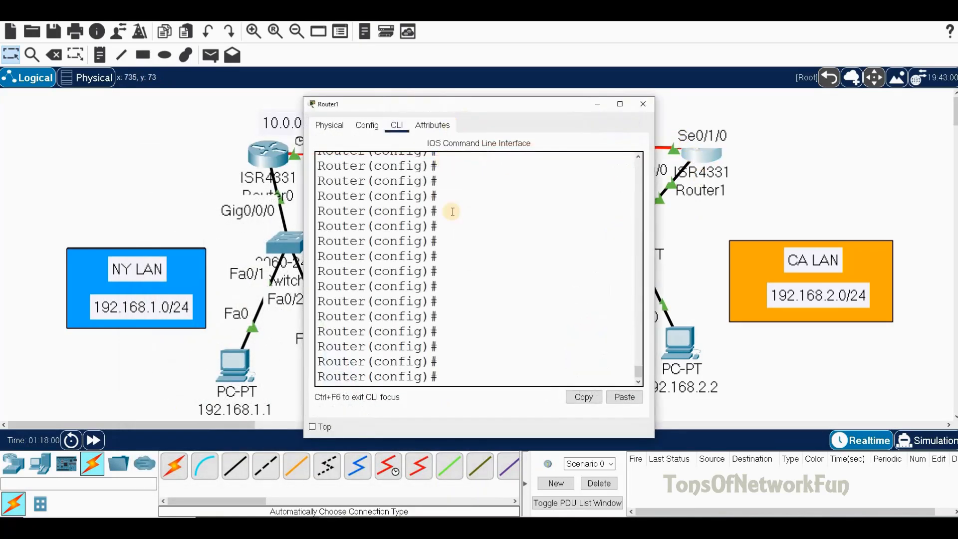
type("do sh ip route")
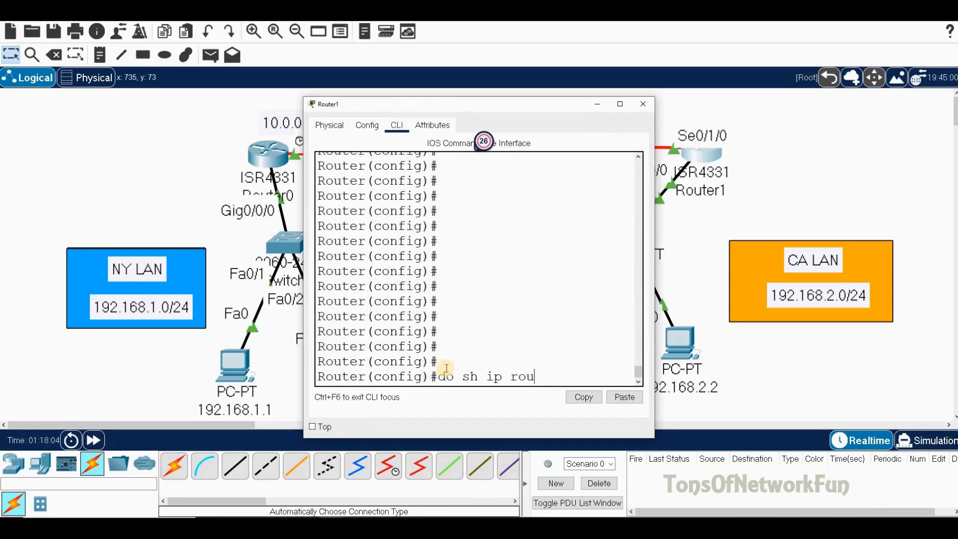
key("Return")
scroll(362, 300, "up", 2)
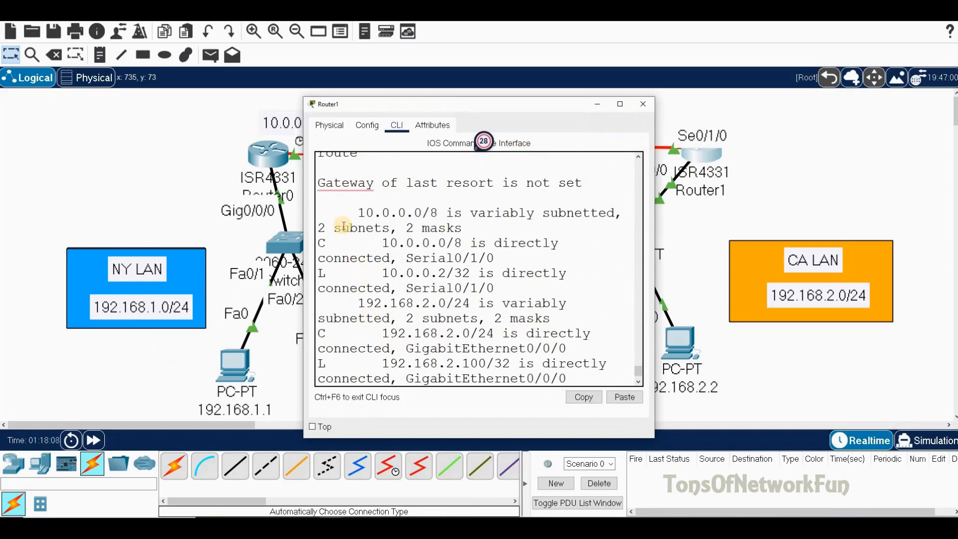
scroll(343, 226, "down", 2)
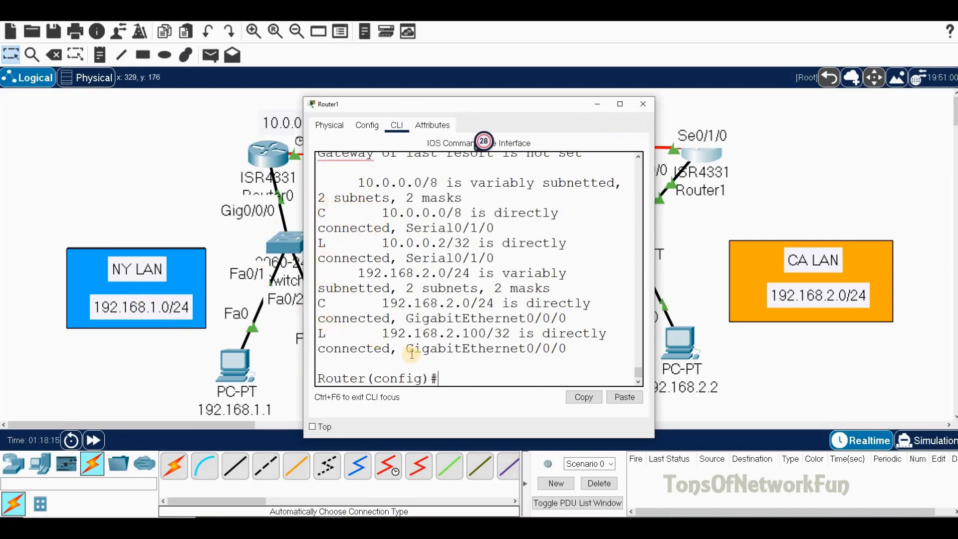
Start a static route command on Router1 for destination network 192.168.1.0 with subnet mask 255.255.255.0.
type("p route 192.168.1.0")
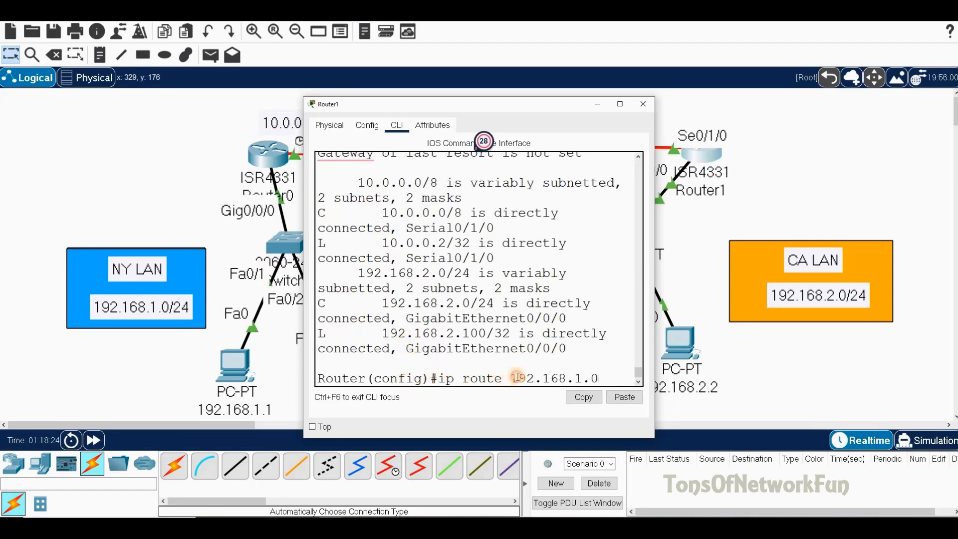
left_click_drag(514, 378, 597, 379)
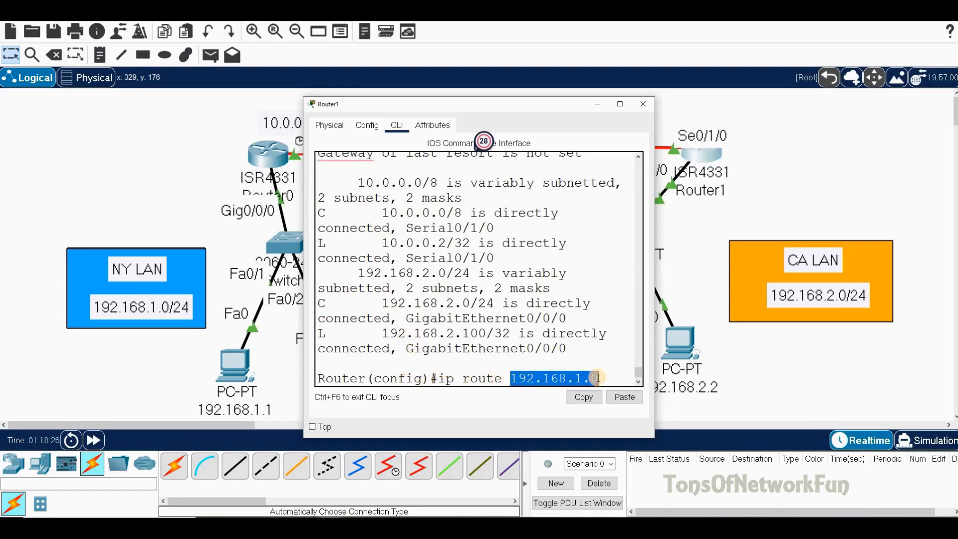
left_click(604, 377)
type("255.25")
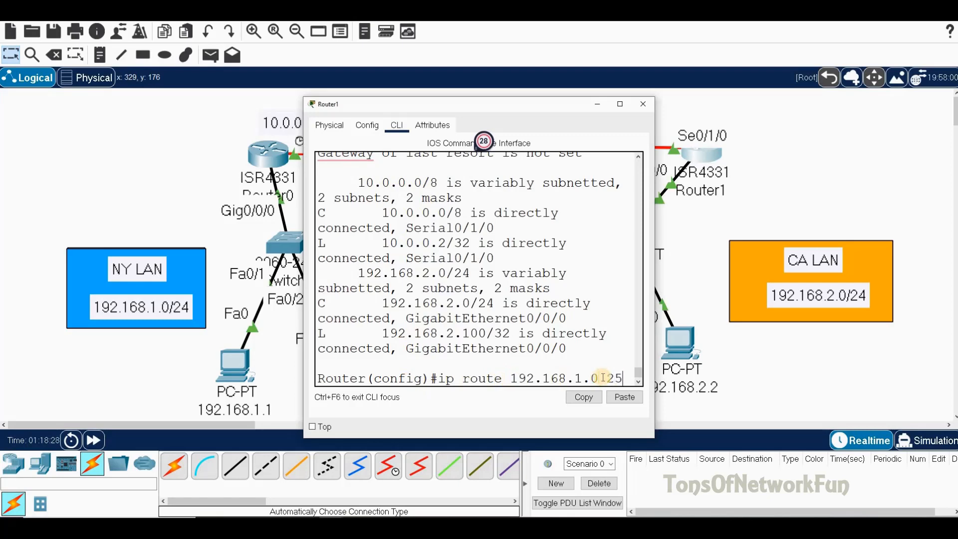
type(".")
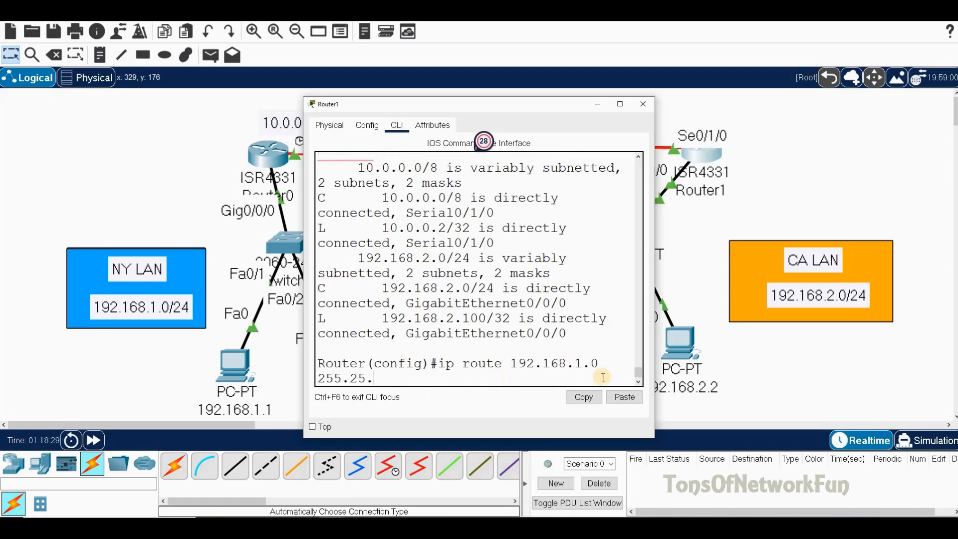
key("BackSpace")
type("5.255.0")
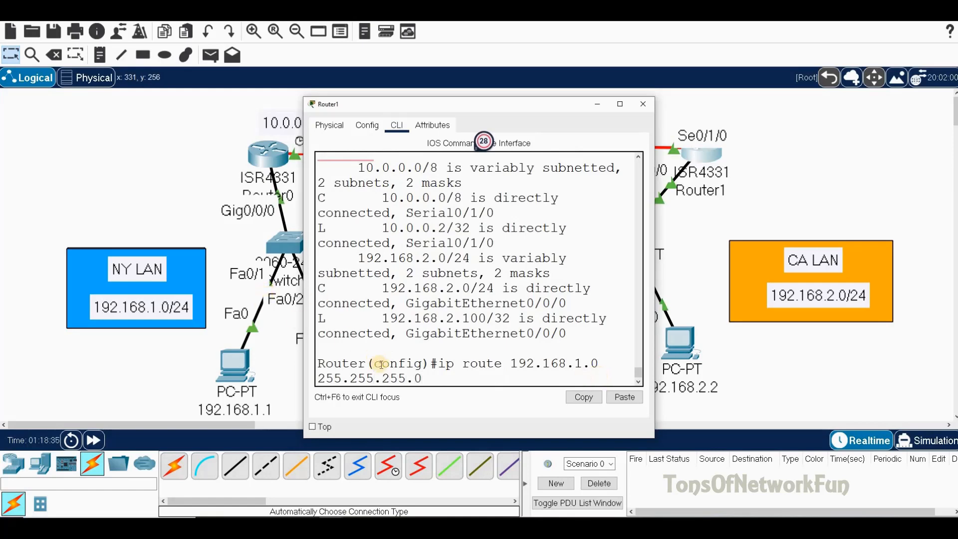
Uncover the topology and enter 10.0.0.1 as the next hop in Router1's route command.
left_click_drag(525, 107, 661, 215)
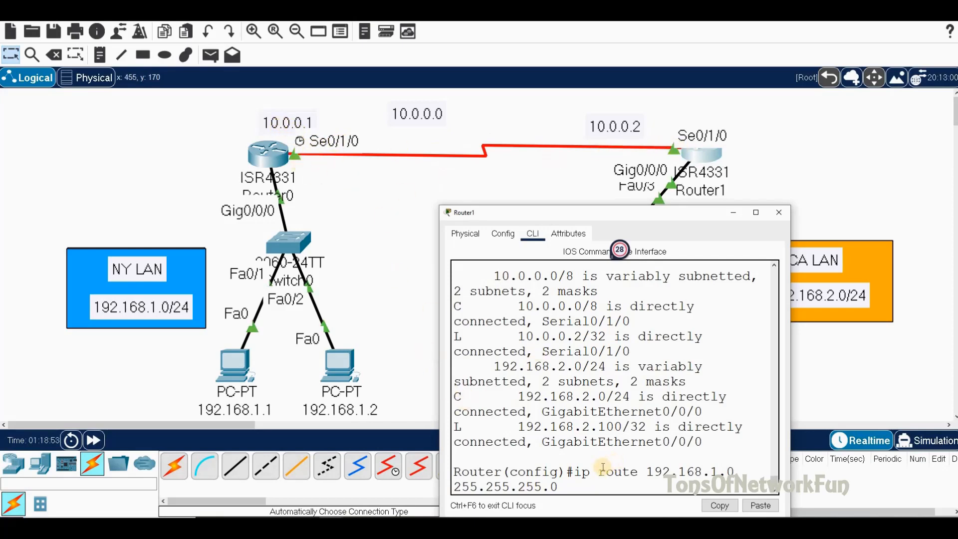
type("10.0.0.1")
left_click_drag(616, 218, 605, 212)
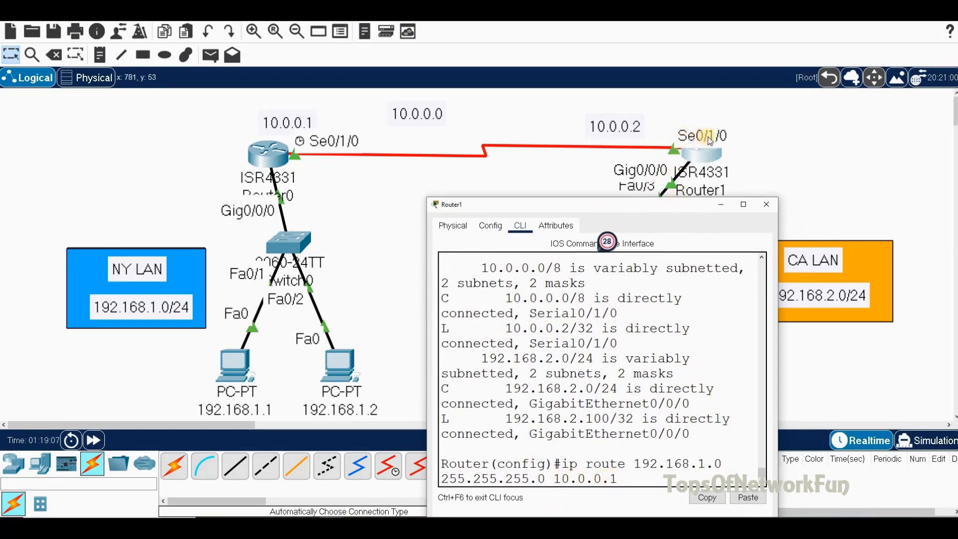
left_click_drag(554, 479, 619, 479)
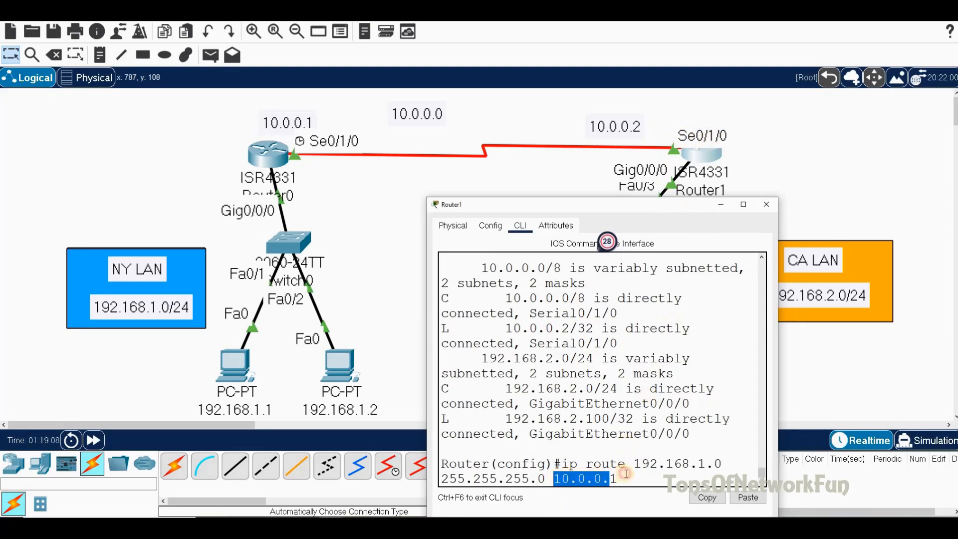
Swap the next hop for exit interface s0/1/0, change it back to 10.0.0.1, and try to run Router1's route command.
type("s0/1/")
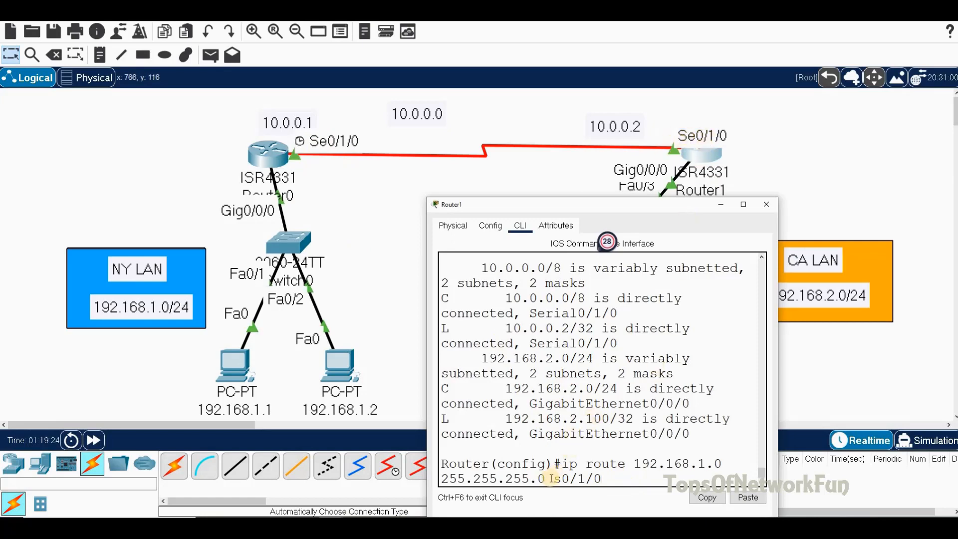
left_click_drag(554, 478, 604, 478)
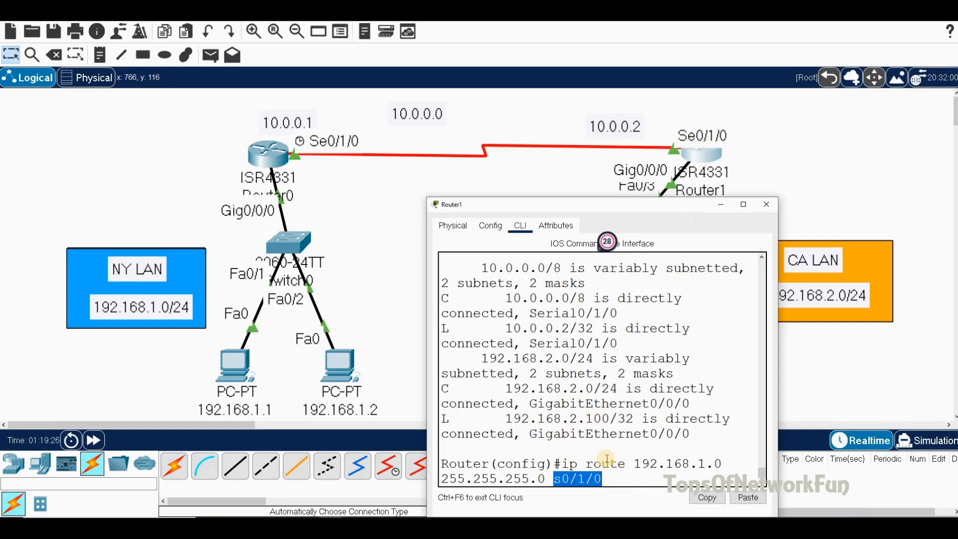
type("10.0.0.")
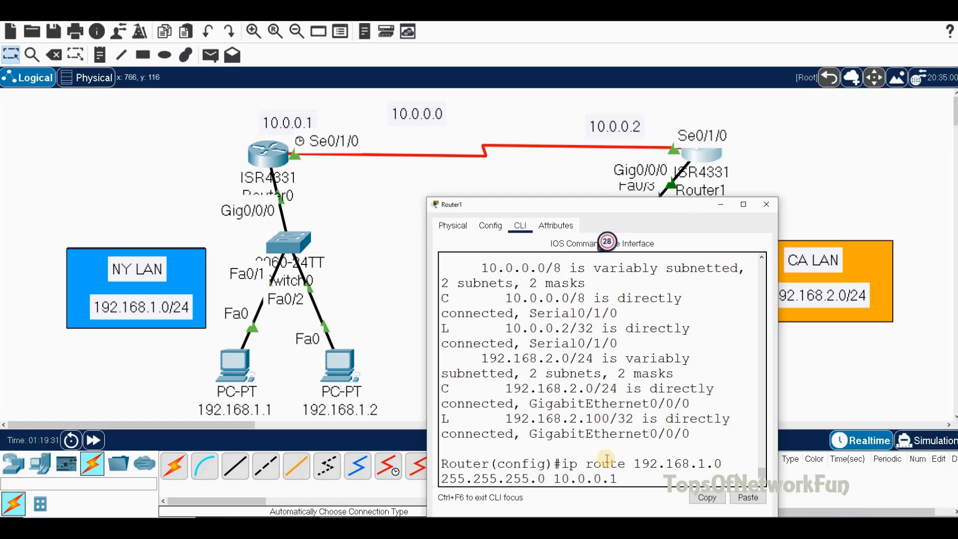
key("Return")
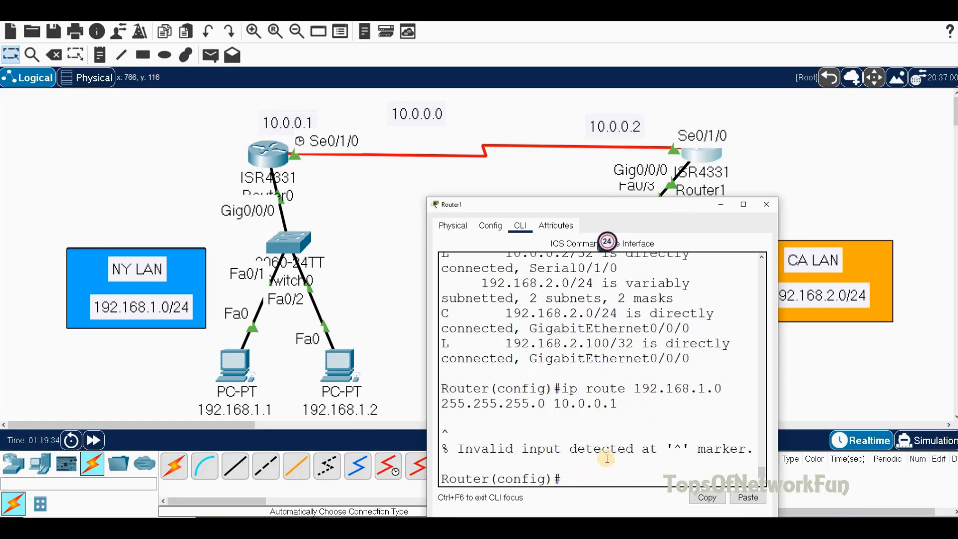
Add Router1's static route to 192.168.1.0 255.255.255.0 via 10.0.0.1 and save the configuration with "do wr".
type("ip route 192.168")
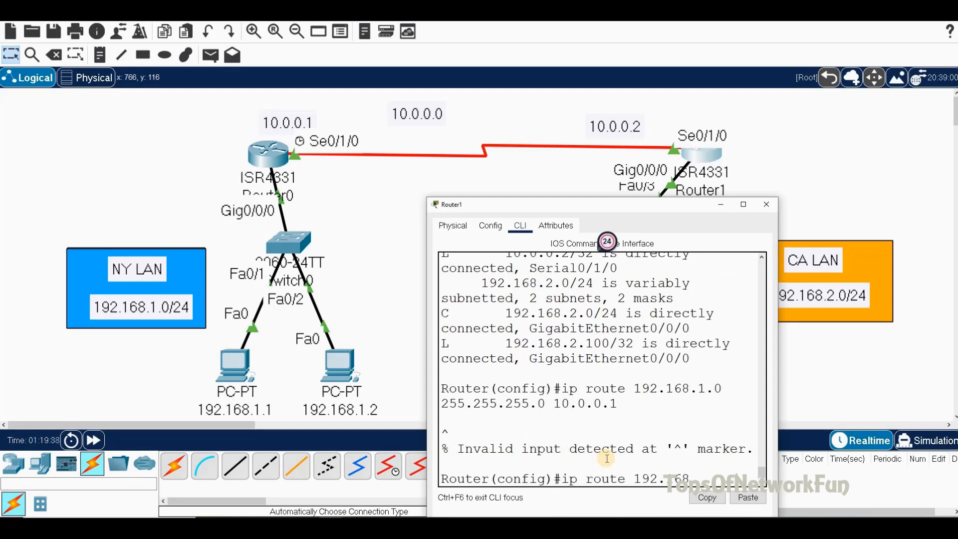
type(".1.0 255.255.255.0 10.0.0.1")
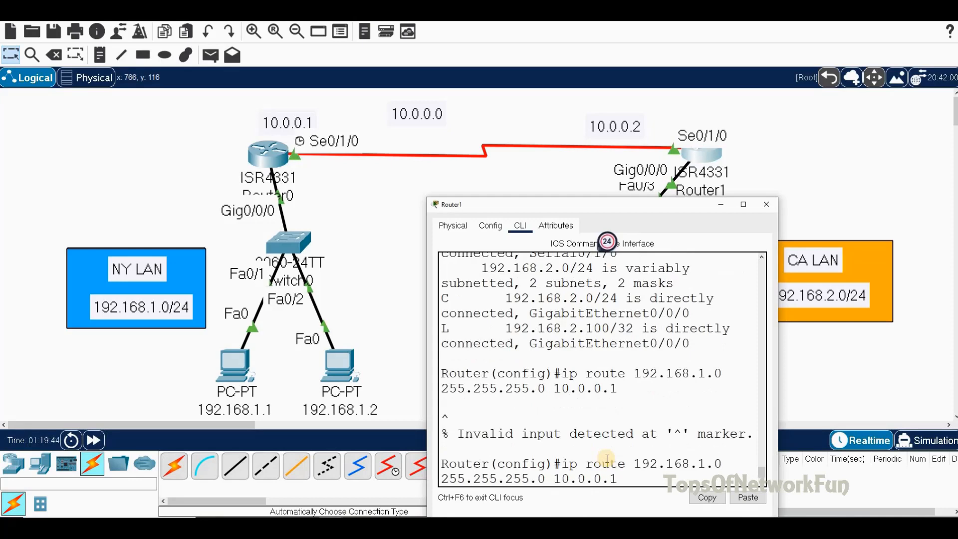
key("Return")
type("do wr")
key("Return")
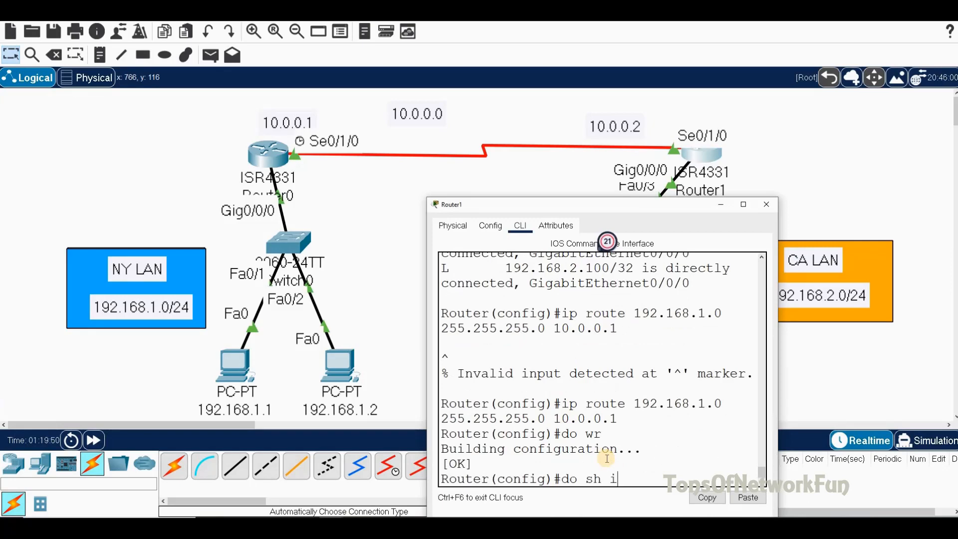
Display Router1's routing table with "do sh ip route", examine the static route entry for 192.168.1.0/24, and close the router's window.
type("do sh ip route")
key("Return")
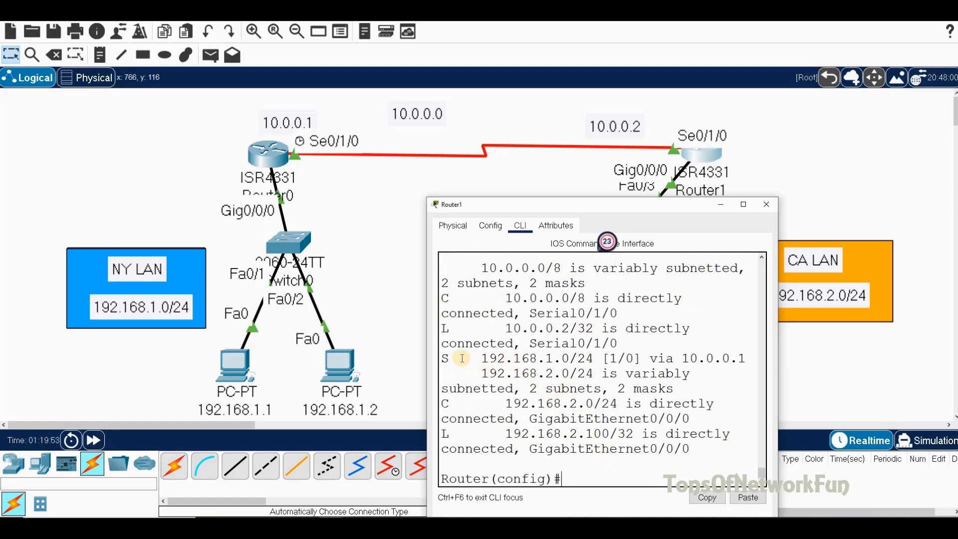
double_click(445, 358)
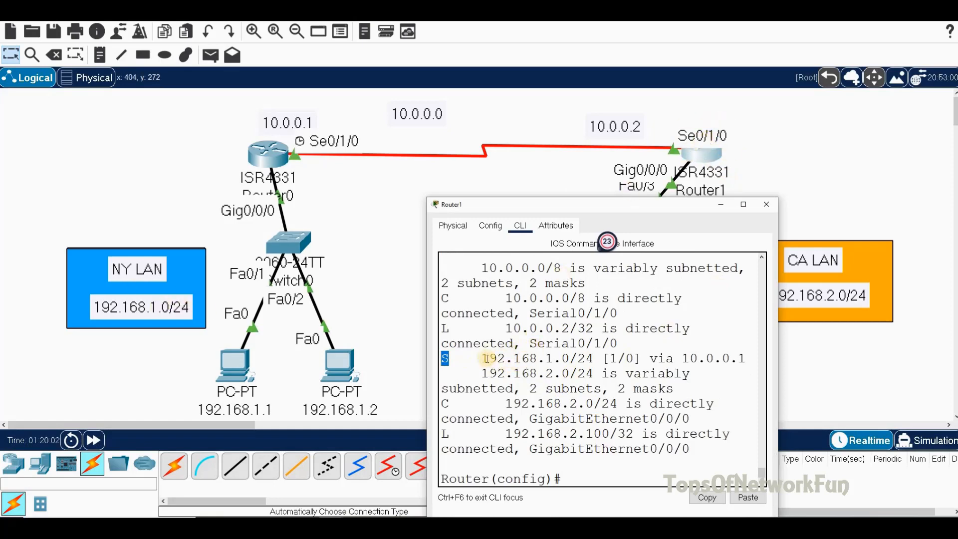
left_click_drag(483, 358, 599, 358)
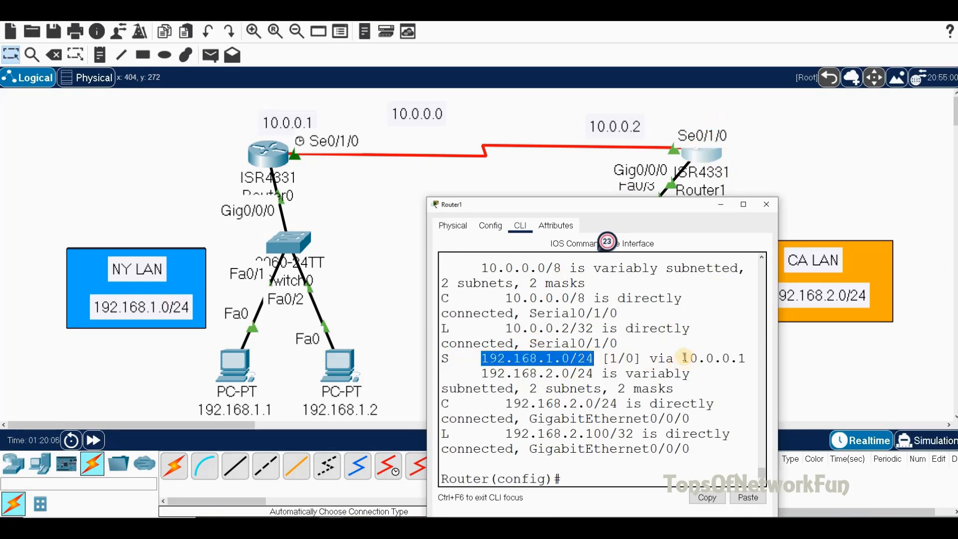
left_click_drag(683, 357, 747, 358)
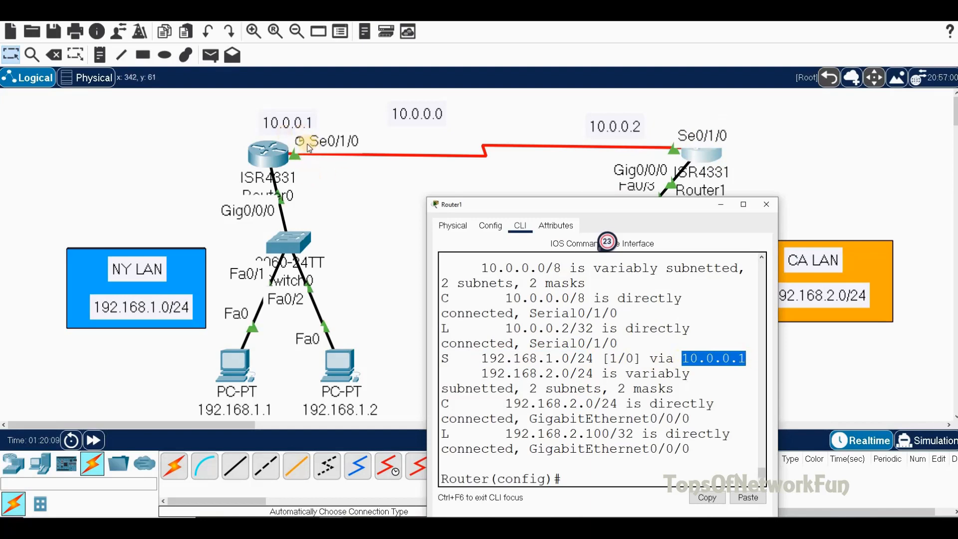
left_click(764, 205)
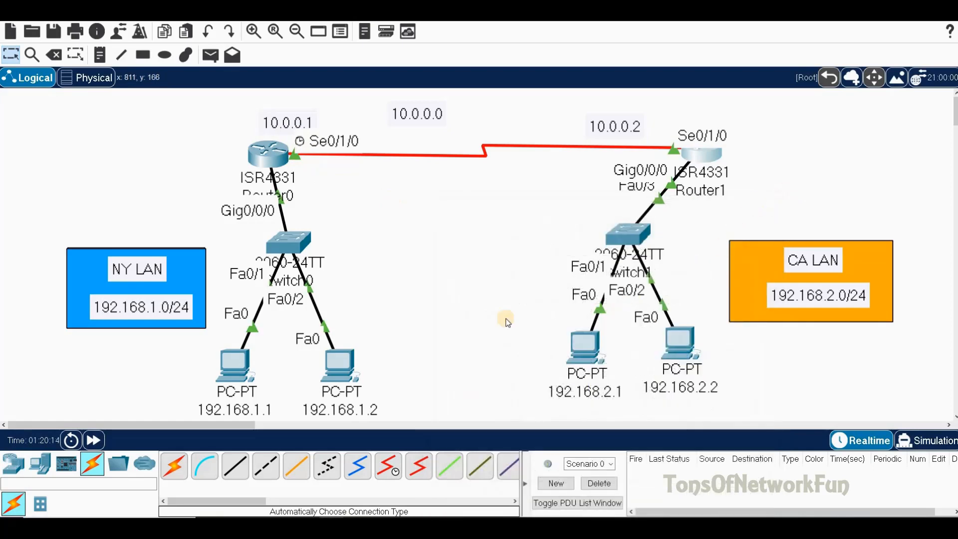
Ping 192.168.2.1 from the command prompt of PC 192.168.1.1, review the replies, and close the PC's window.
mouse_move(256, 379)
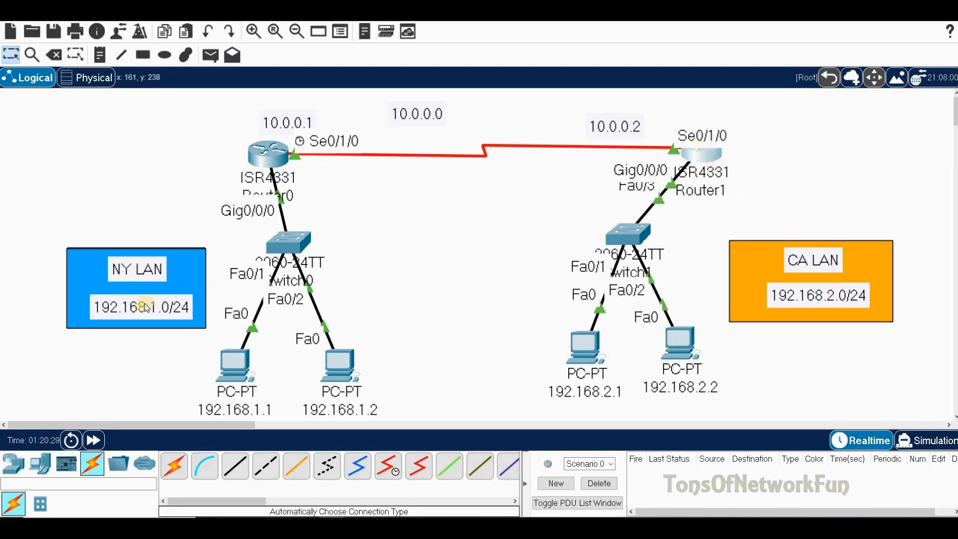
left_click(239, 377)
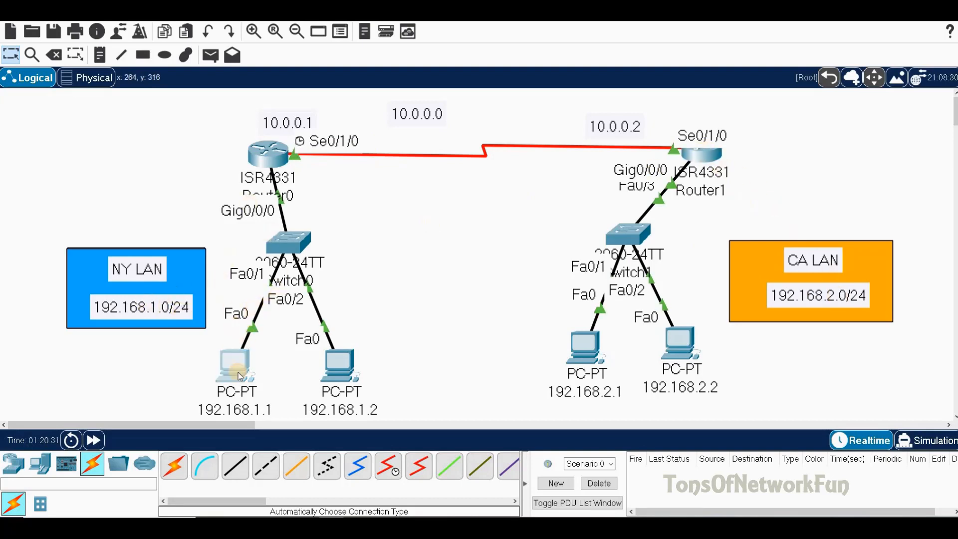
left_click(533, 176)
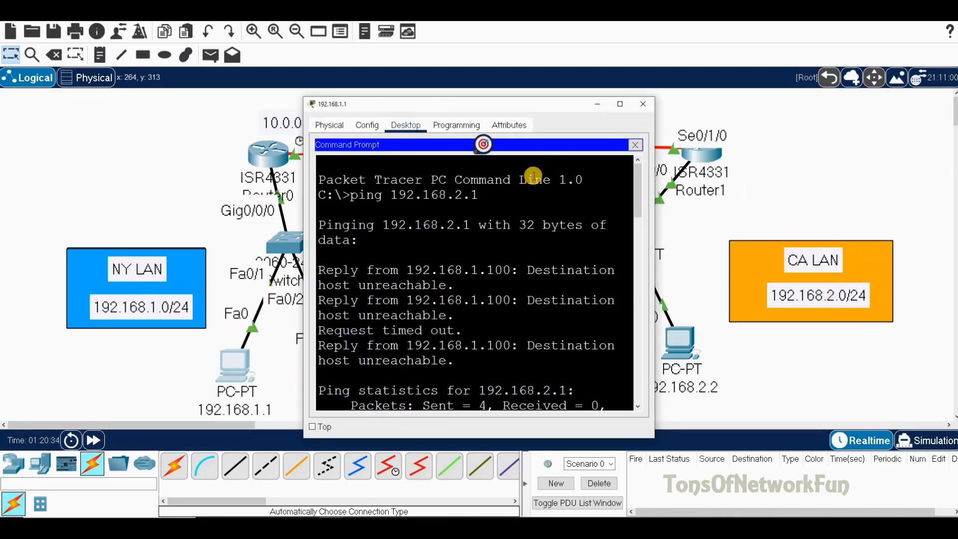
key("Up")
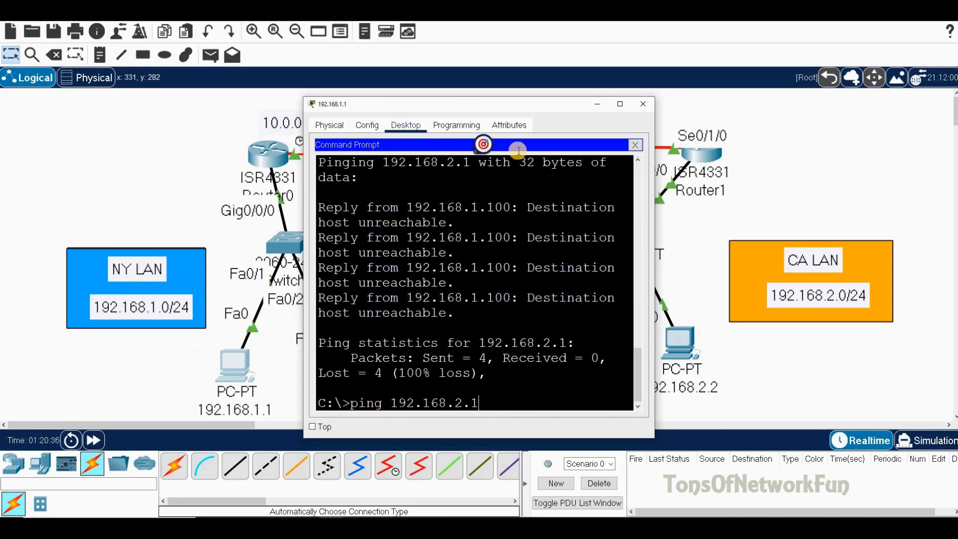
left_click_drag(403, 104, 260, 109)
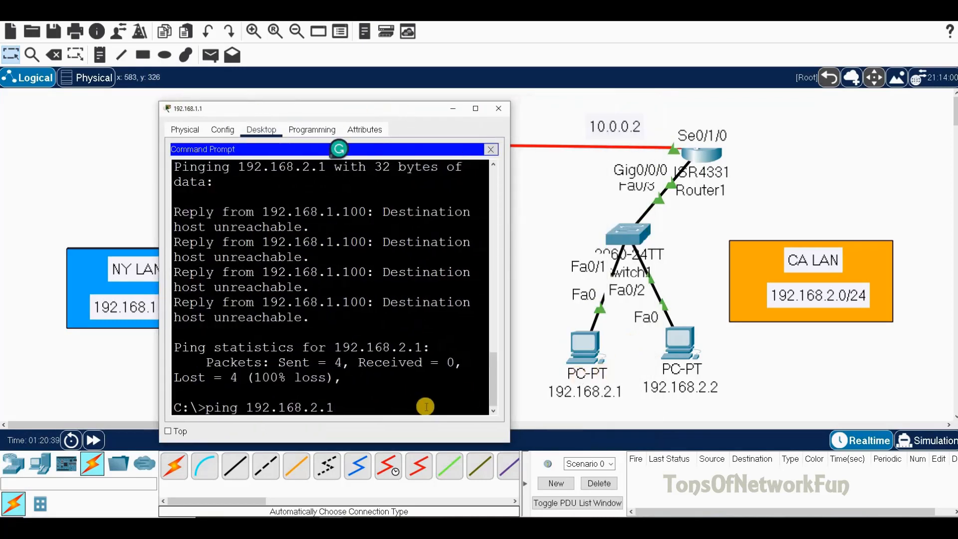
key("Return")
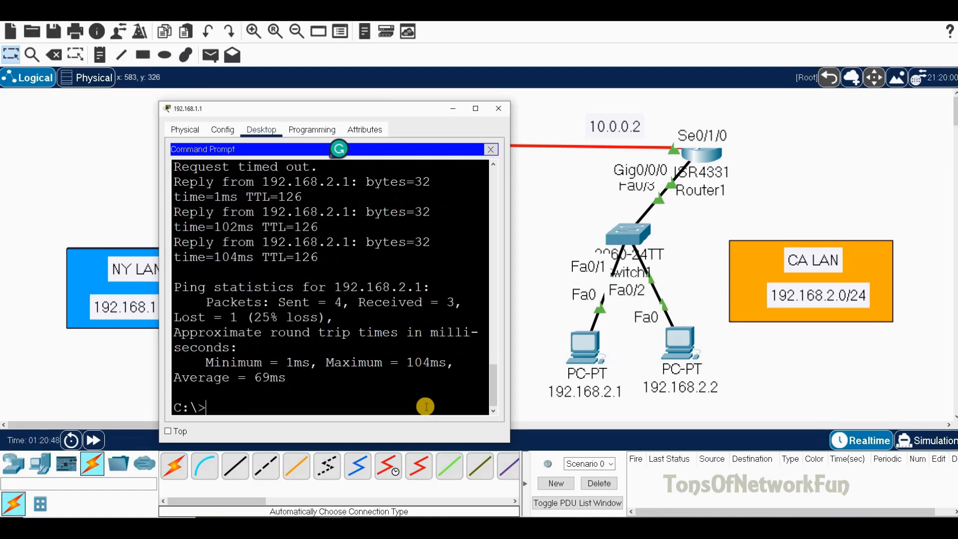
scroll(424, 395, "up", 2)
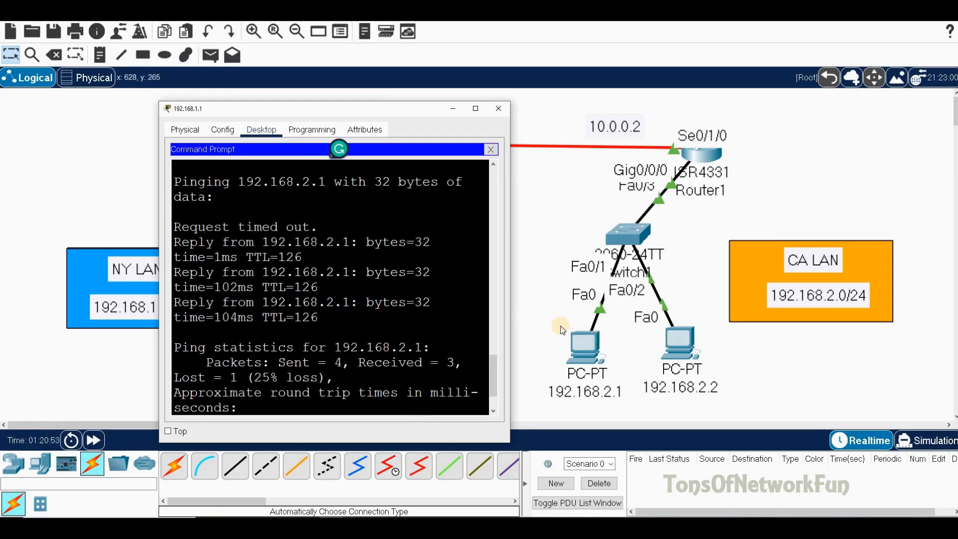
left_click(499, 111)
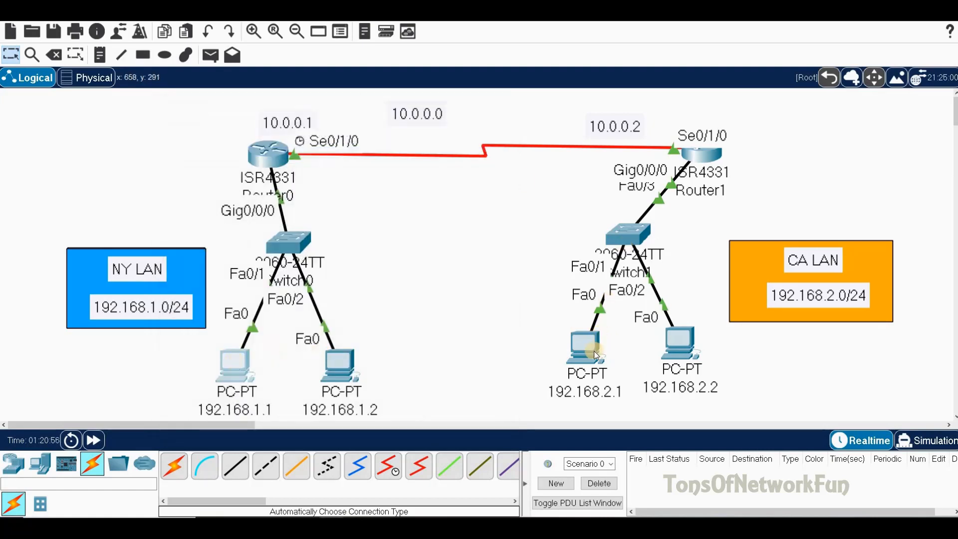
Ping 192.168.2.2 from the command prompt of PC 192.168.1.1 and close the PC's window.
left_click(238, 371)
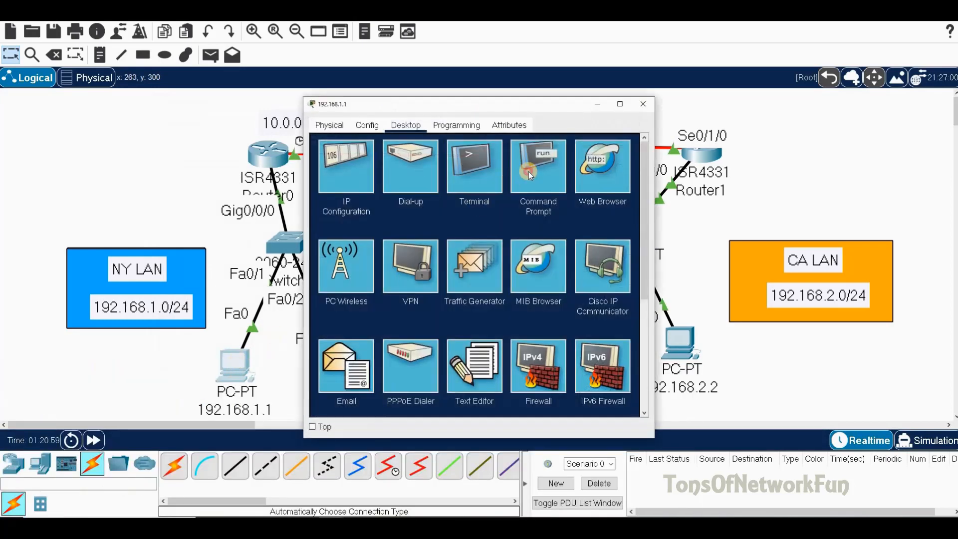
left_click(529, 174)
key("Up")
key("Return")
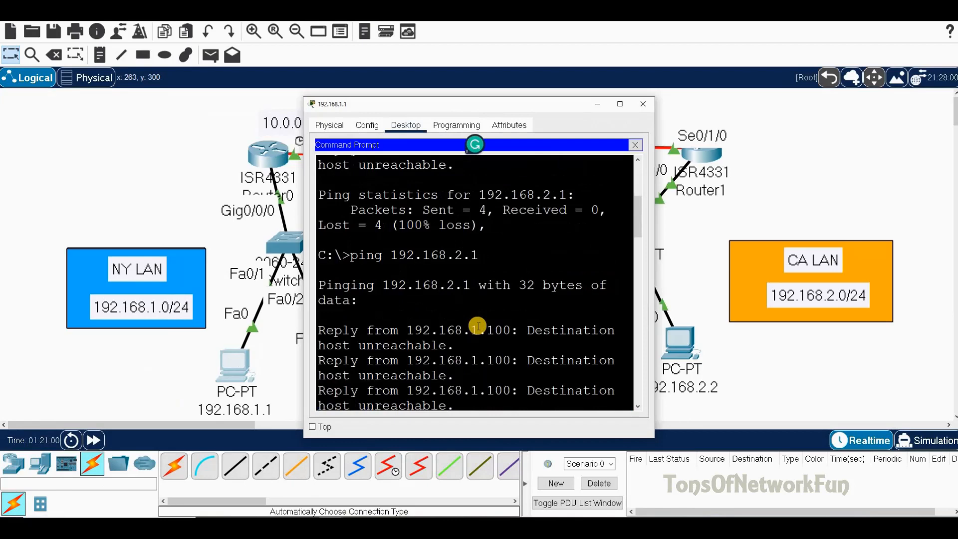
key("Return")
key("Up")
key("Return")
type("ping")
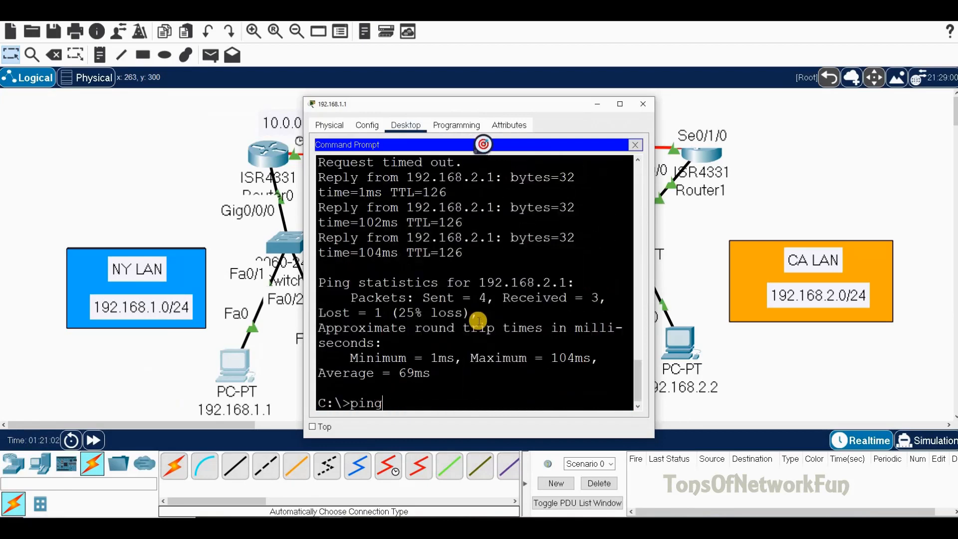
type(" 192.168.2.2")
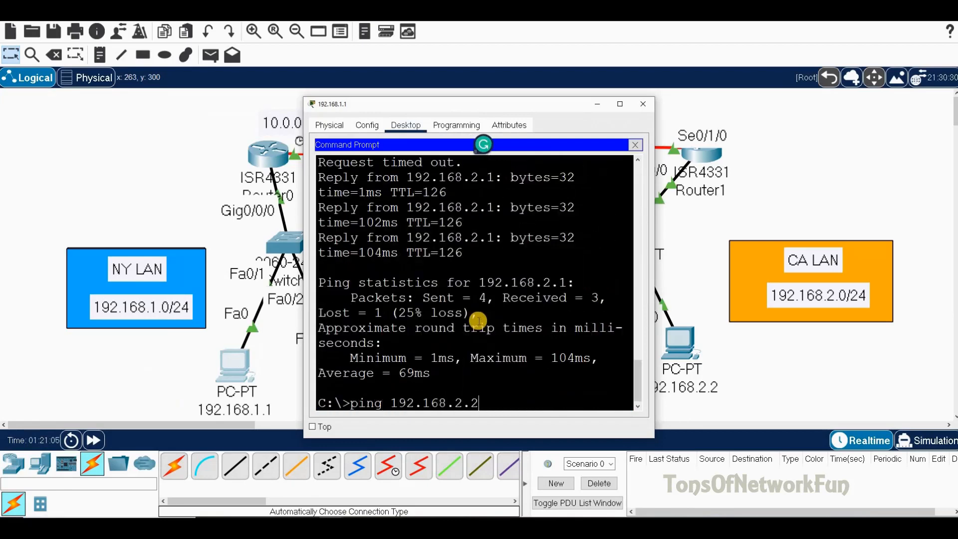
key("Return")
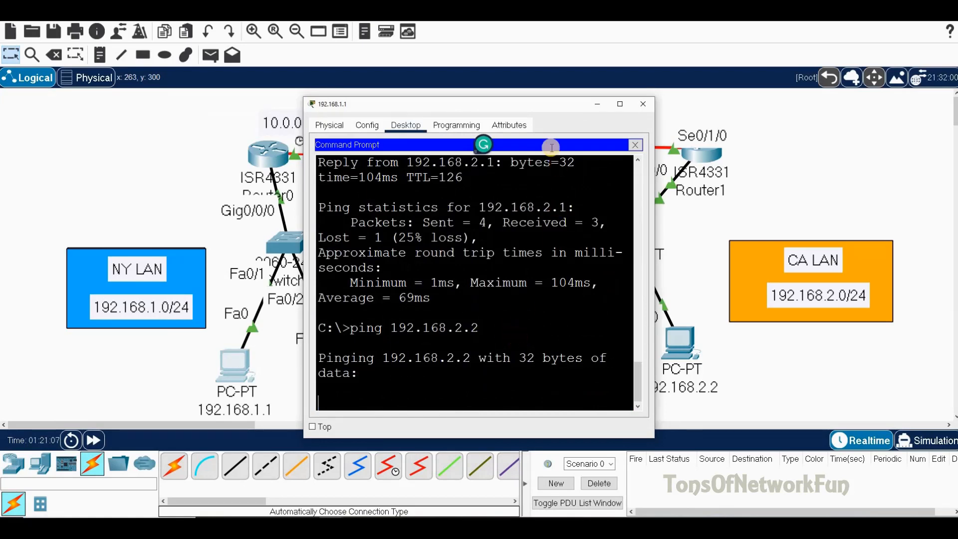
left_click_drag(520, 107, 507, 74)
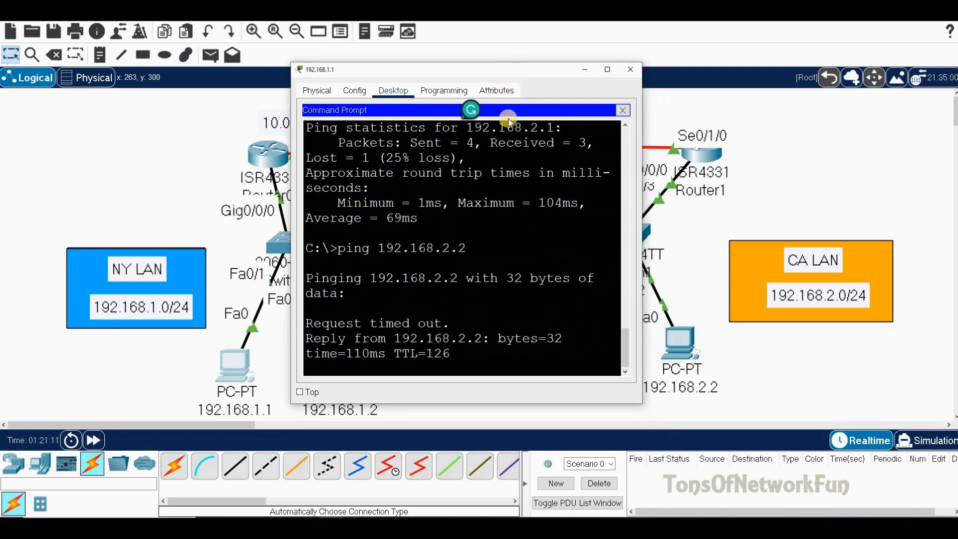
left_click(631, 69)
Ping 192.168.1.1 from the command prompt of PC 192.168.2.1 and close the PC's window.
left_click(591, 347)
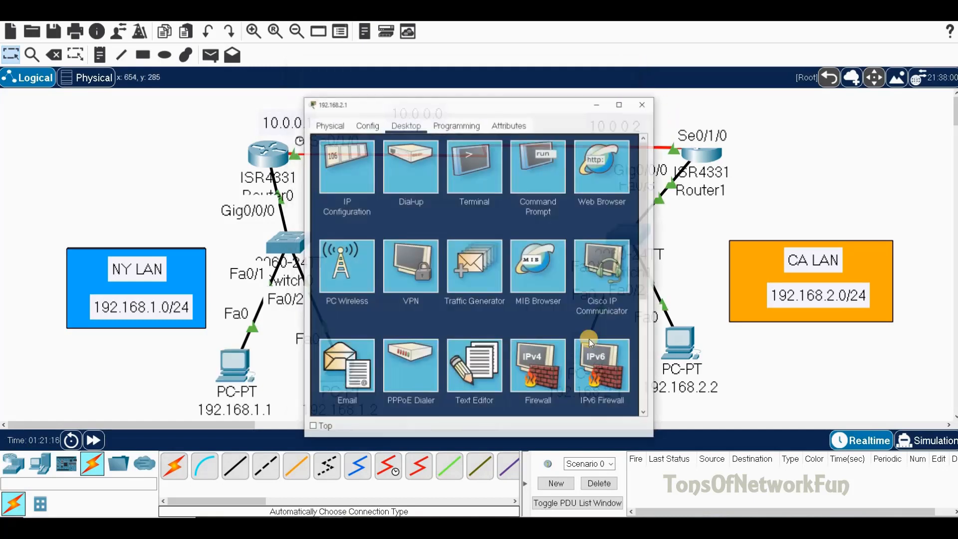
left_click(530, 176)
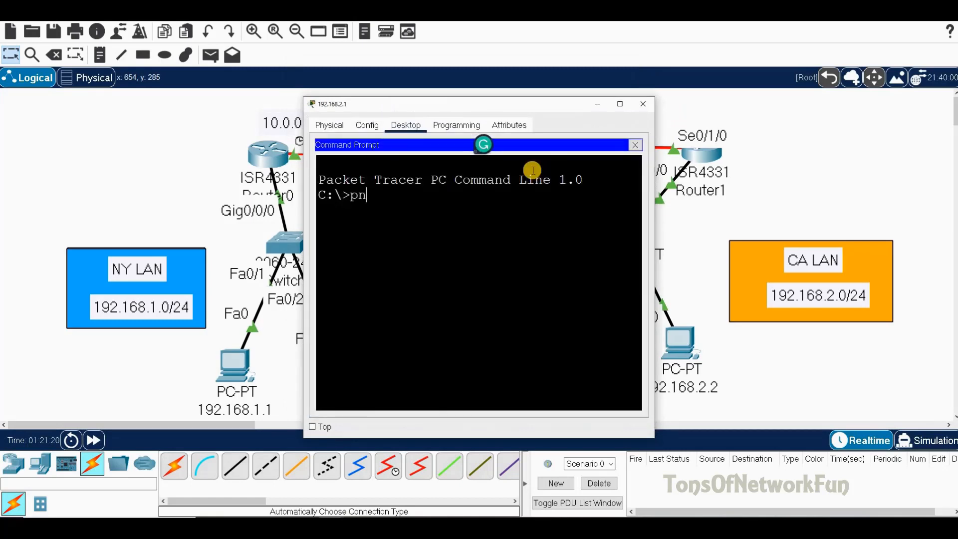
type("ping 192.168.1.1")
key("Return")
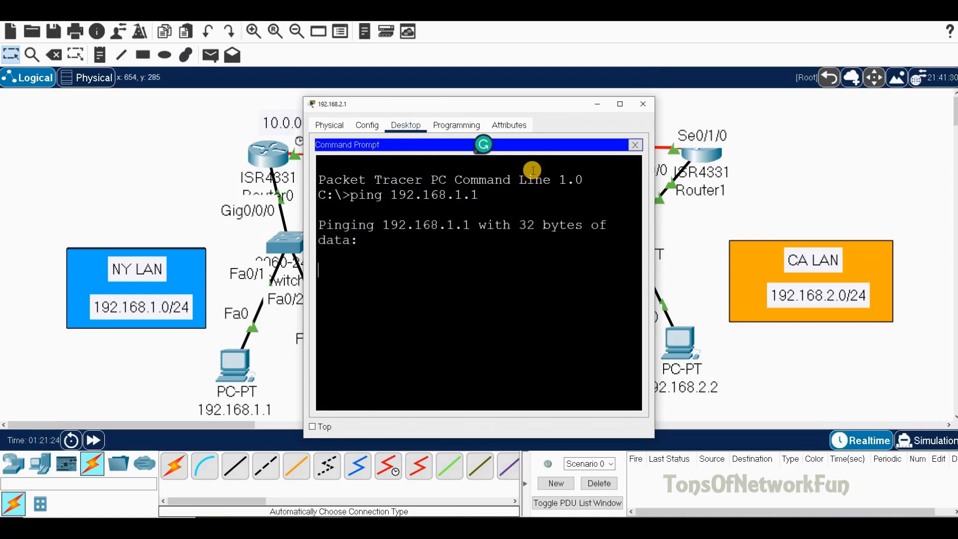
left_click(643, 104)
Ping 192.168.1.1 from the command prompt of PC 192.168.2.2, review the replies, and close the PC's window.
left_click(675, 356)
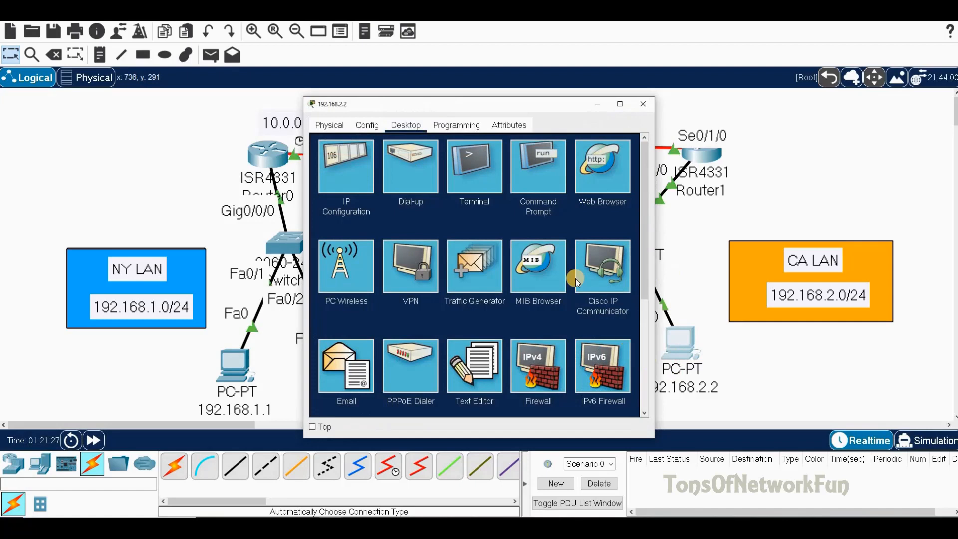
left_click(534, 183)
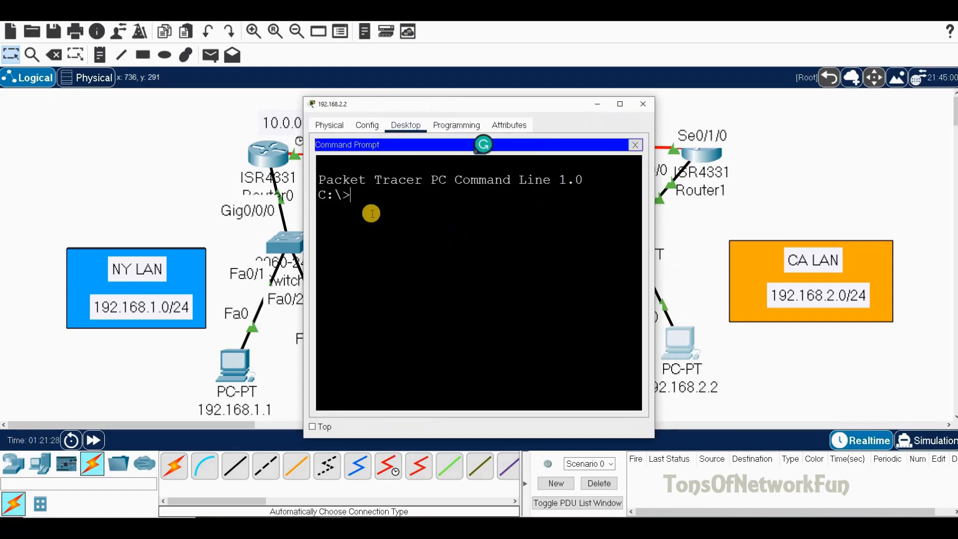
type("ping 192.16")
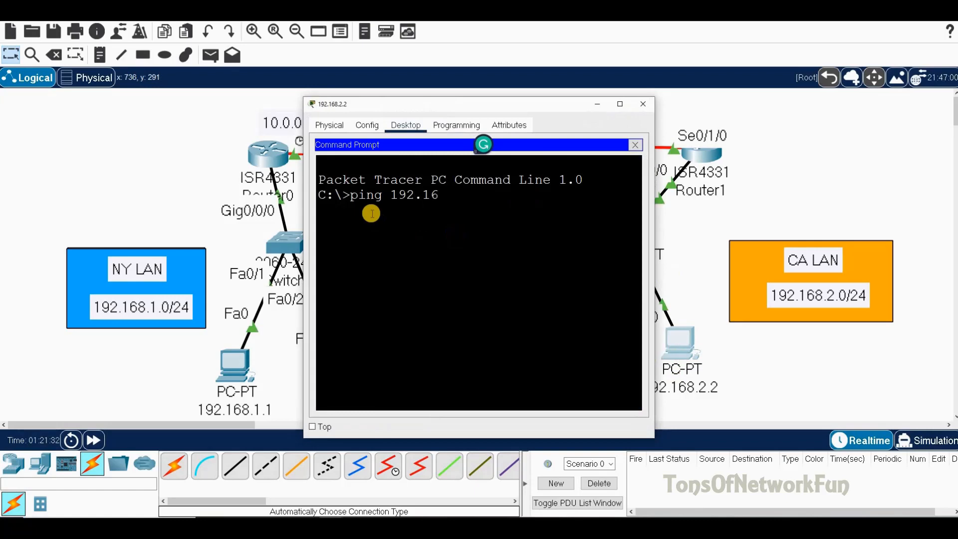
type("8.1.1")
key("Return")
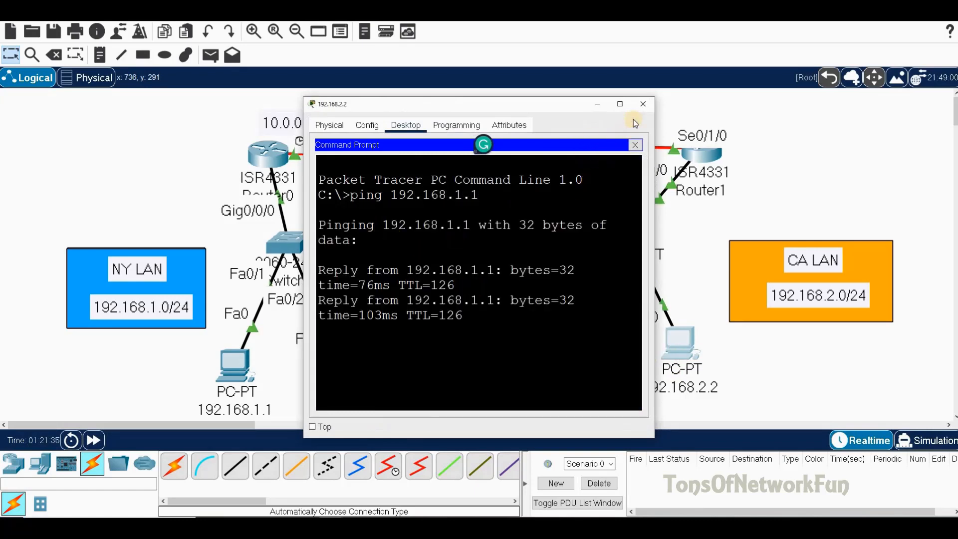
left_click(640, 105)
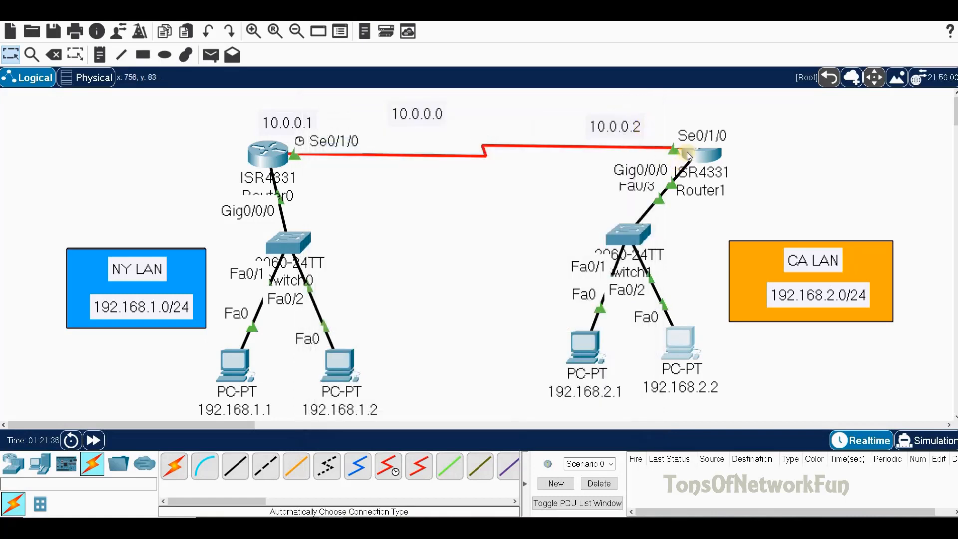
Move Router1 slightly toward Router0 so that it sits more directly above Switch1.
left_click_drag(675, 151, 651, 148)
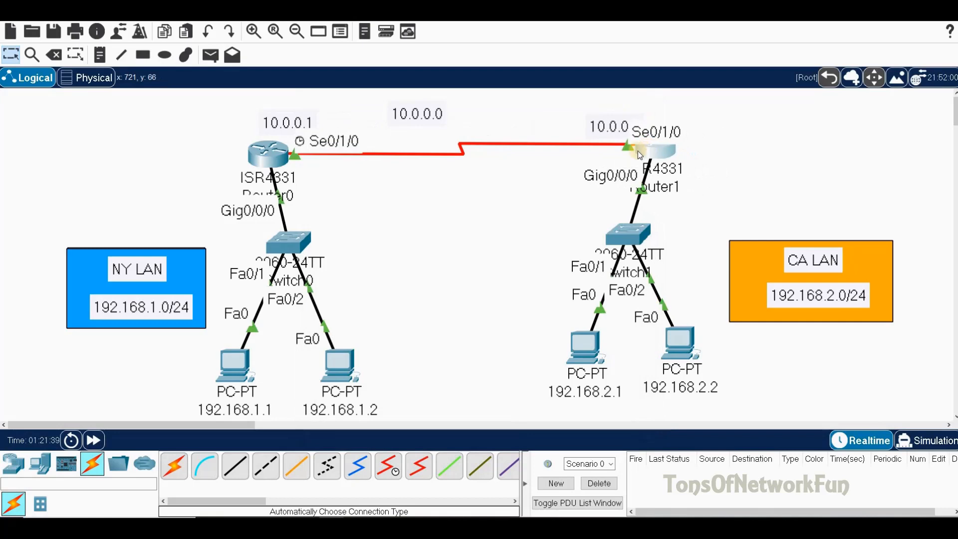